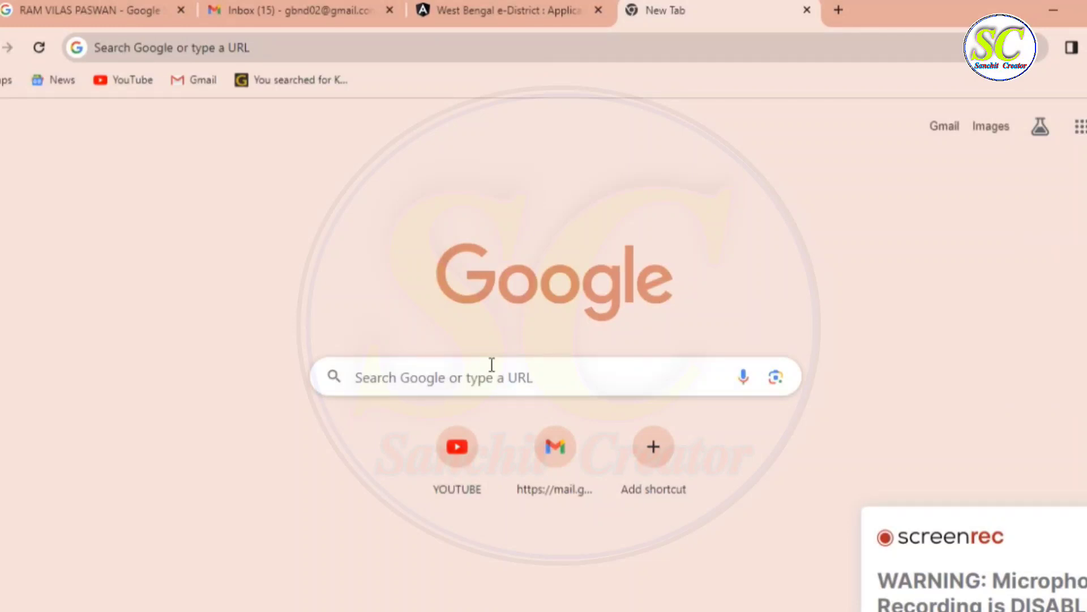
Search Google for EDISTRICT and bring up the West Bengal e-District login page tab
left_click(491, 364)
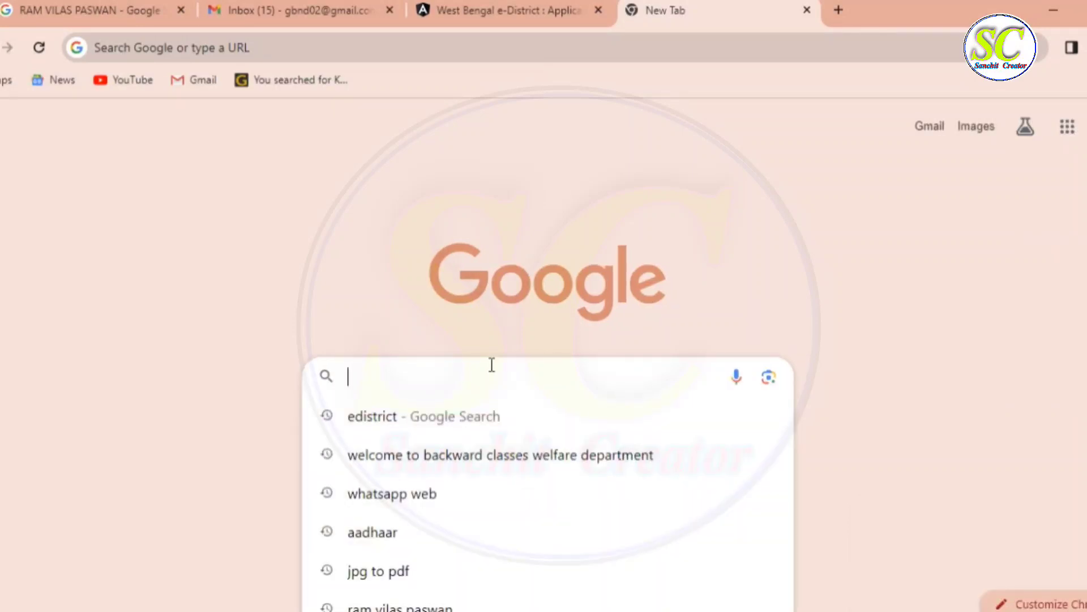
type("EDISTRI")
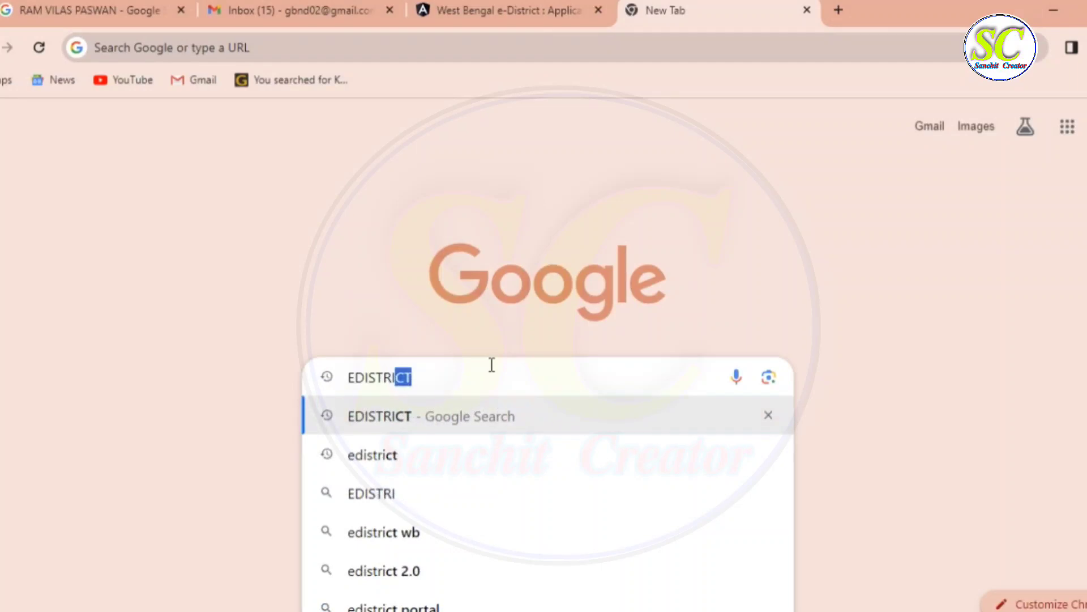
key("Return")
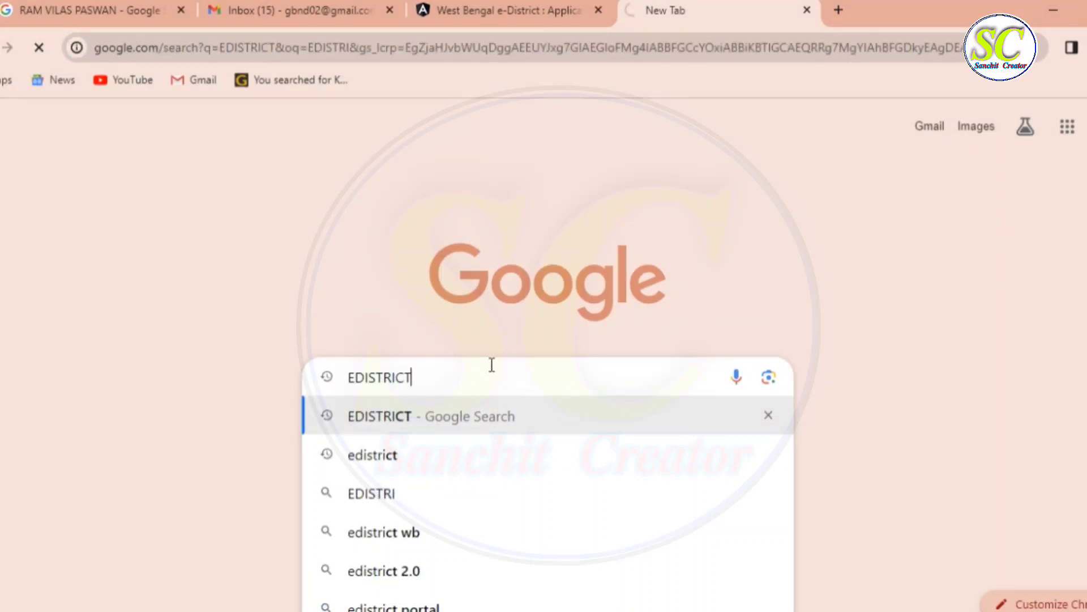
left_click(481, 10)
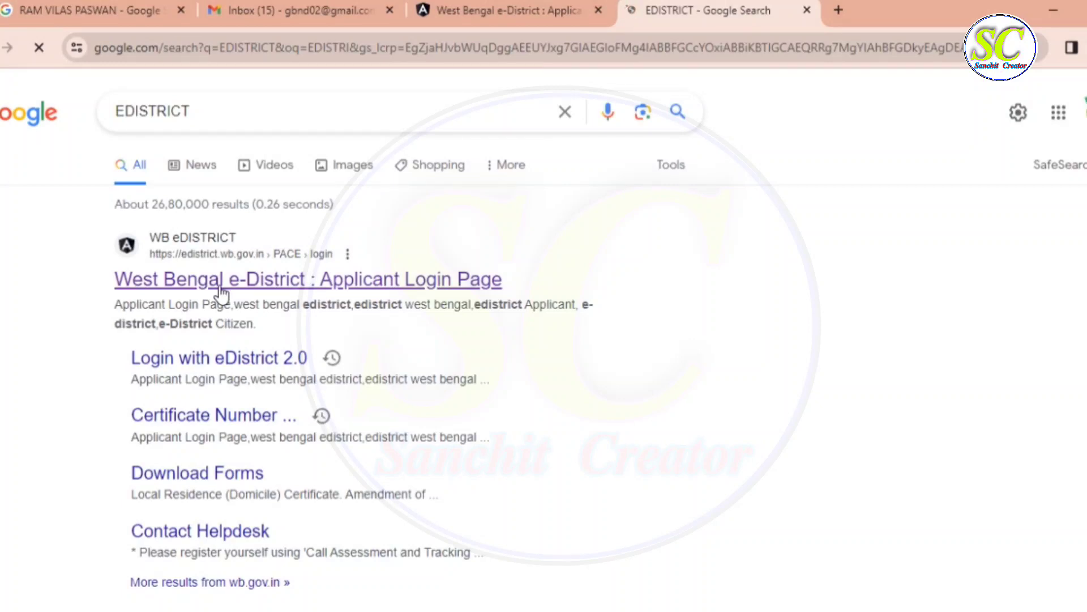
left_click(548, 8)
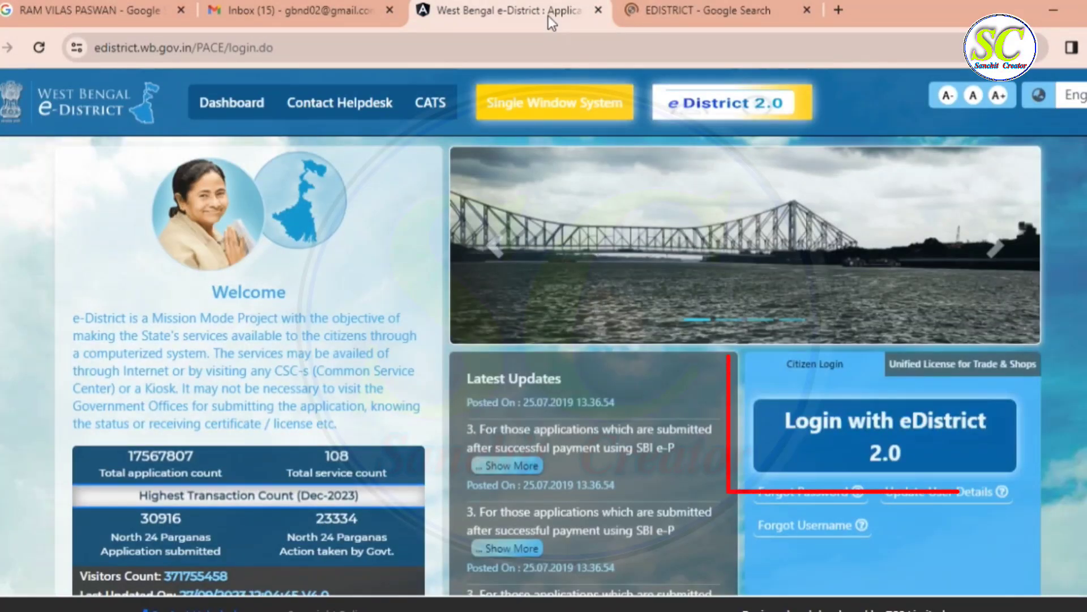
Choose 'Login with eDistrict 2.0' on the e-District applicant login page
left_click(893, 453)
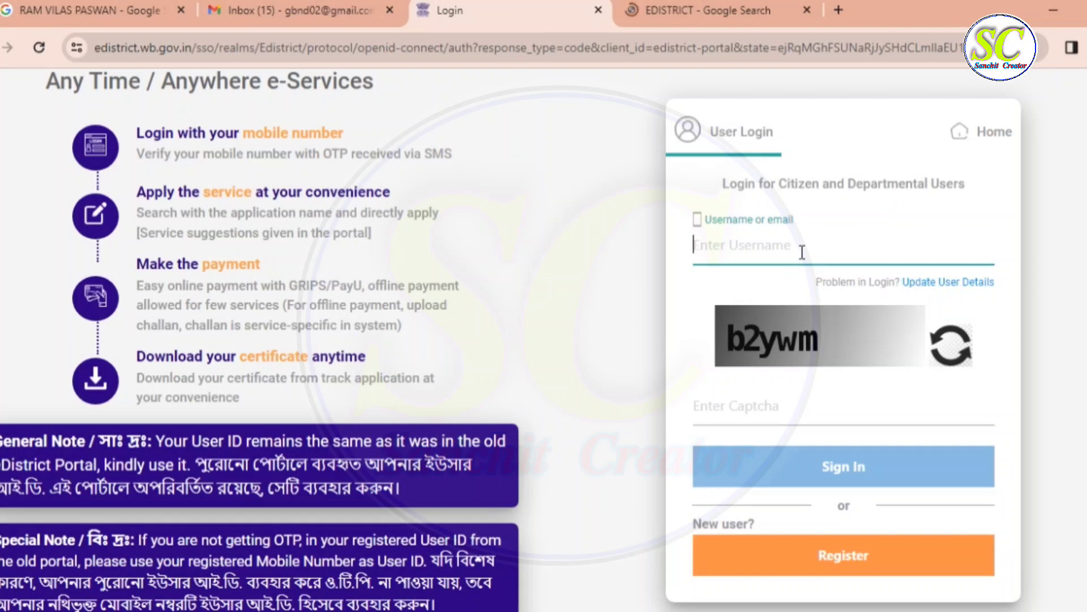
Sign in with the account username and the captcha code shown on the page
type("SAN")
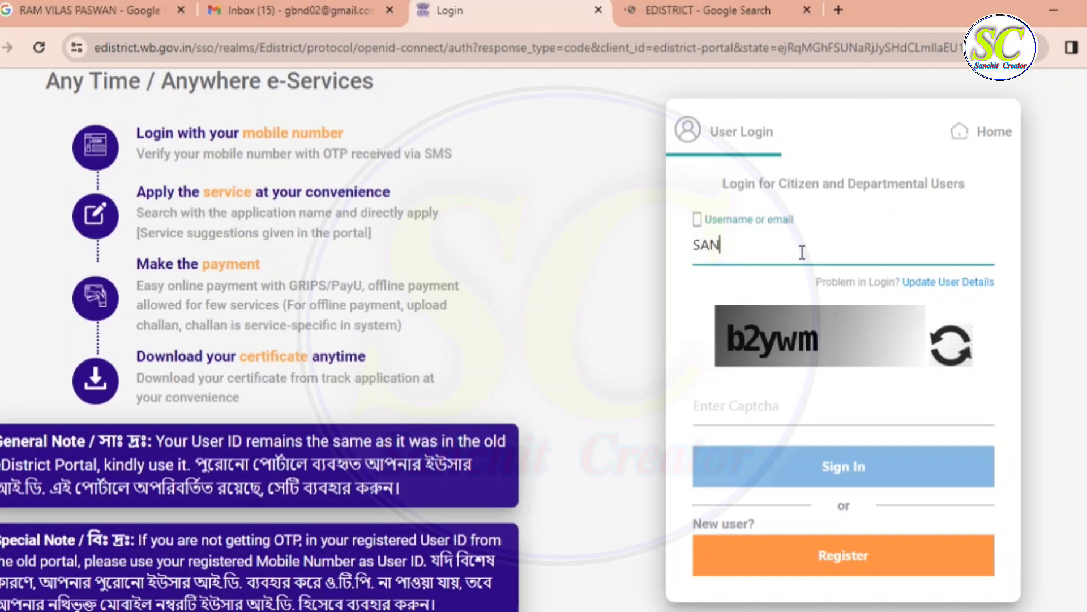
type("CHITCREATOR")
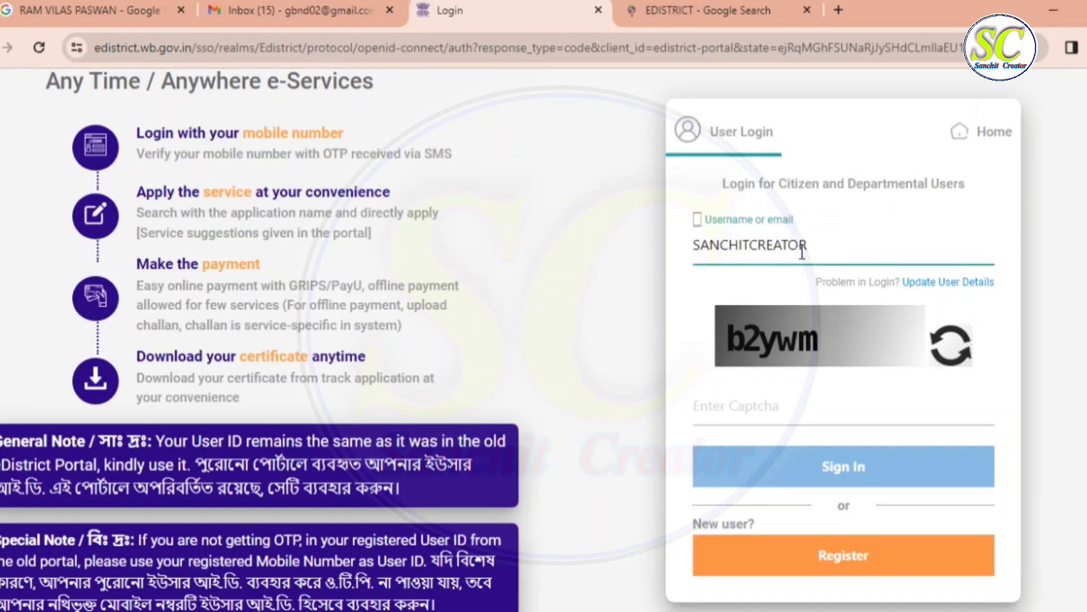
left_click(784, 409)
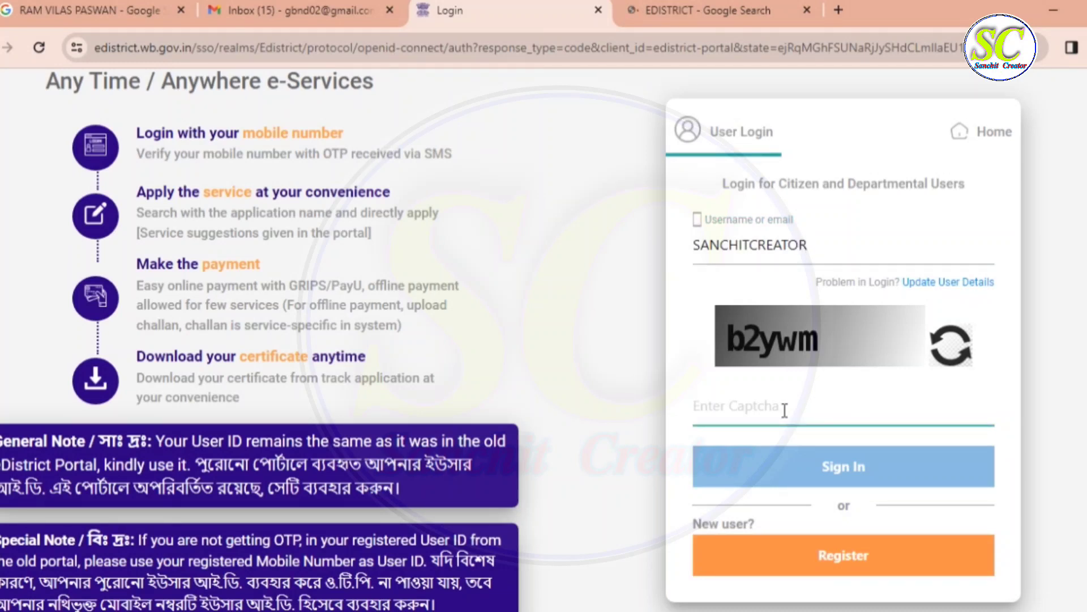
type("b")
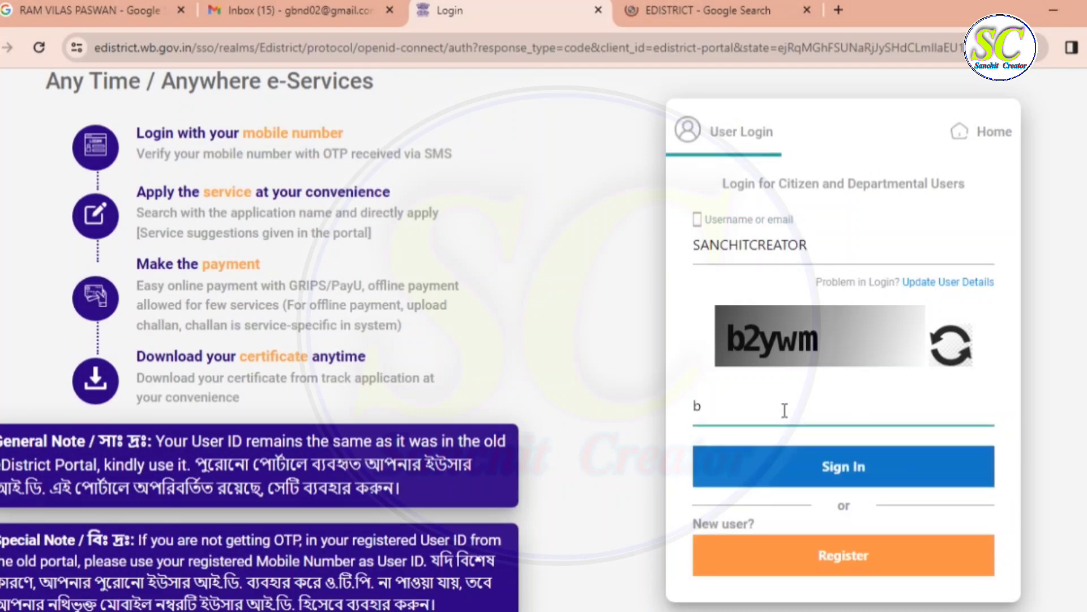
type("2ywm")
left_click(781, 463)
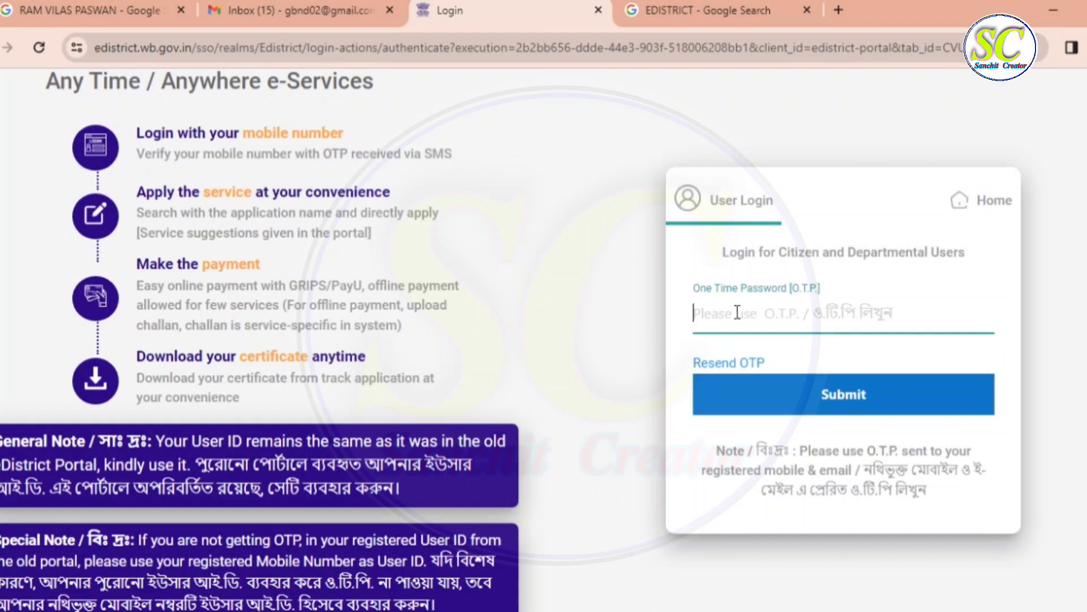
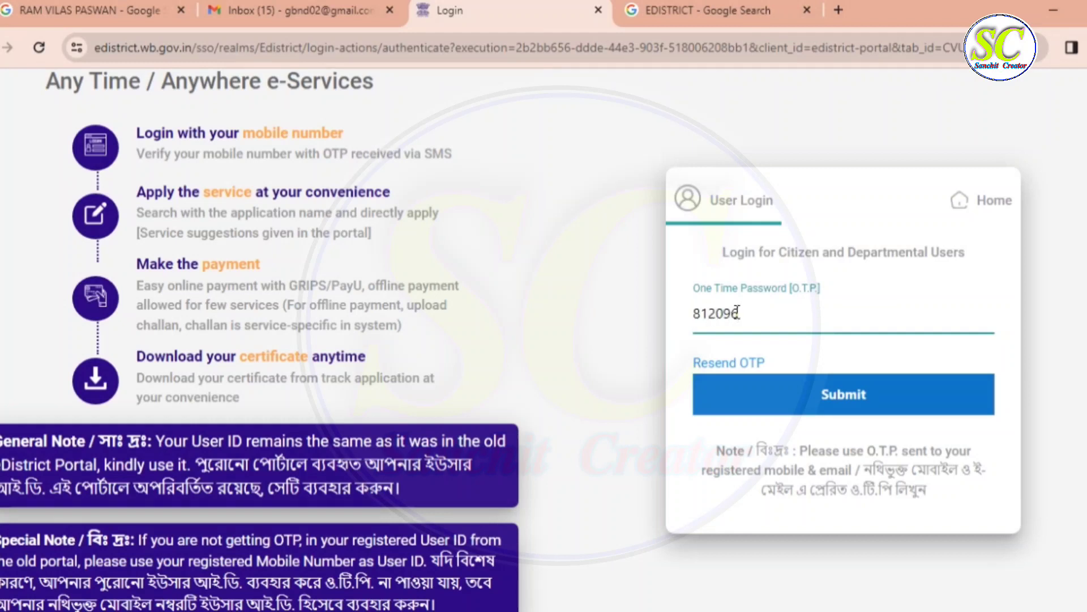
Enter the received one-time password and submit it to complete the login
left_click(801, 410)
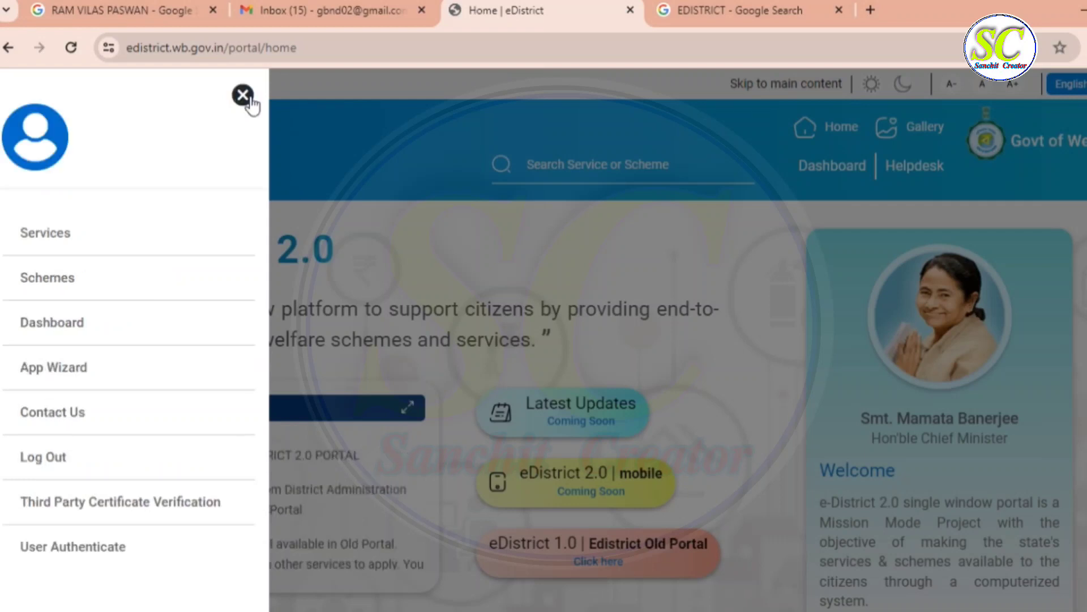
Open Services from the side menu and filter the list to Certificates for Income Certificate
left_click(243, 95)
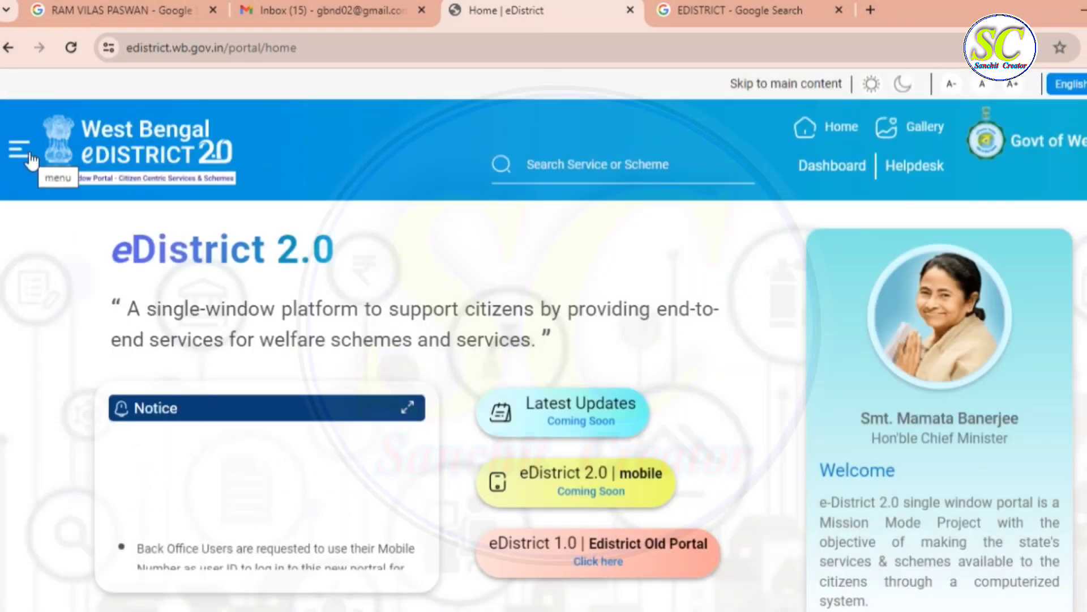
left_click(31, 160)
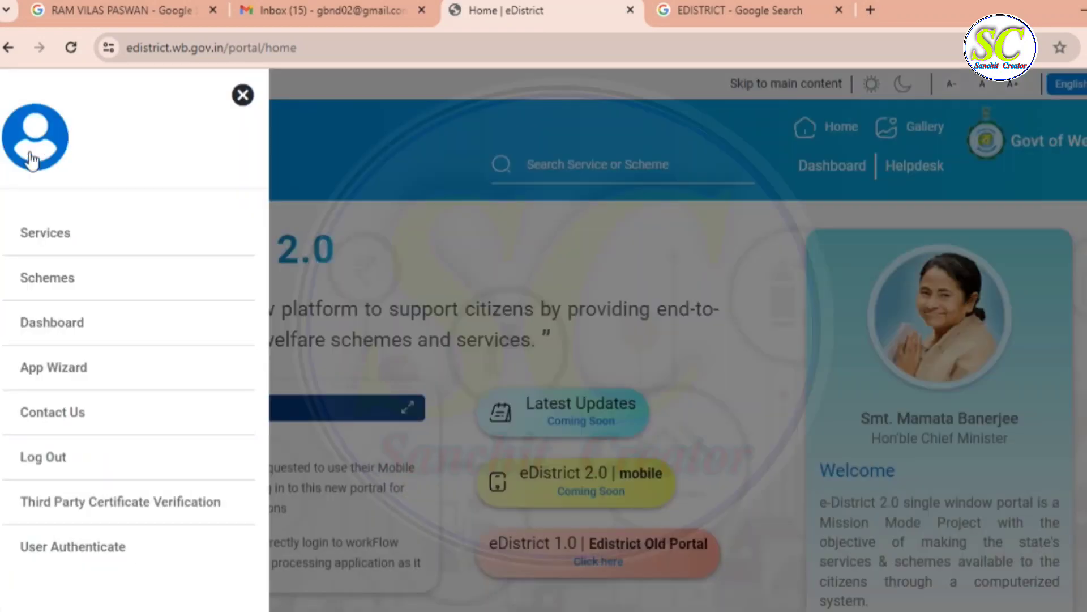
left_click(46, 232)
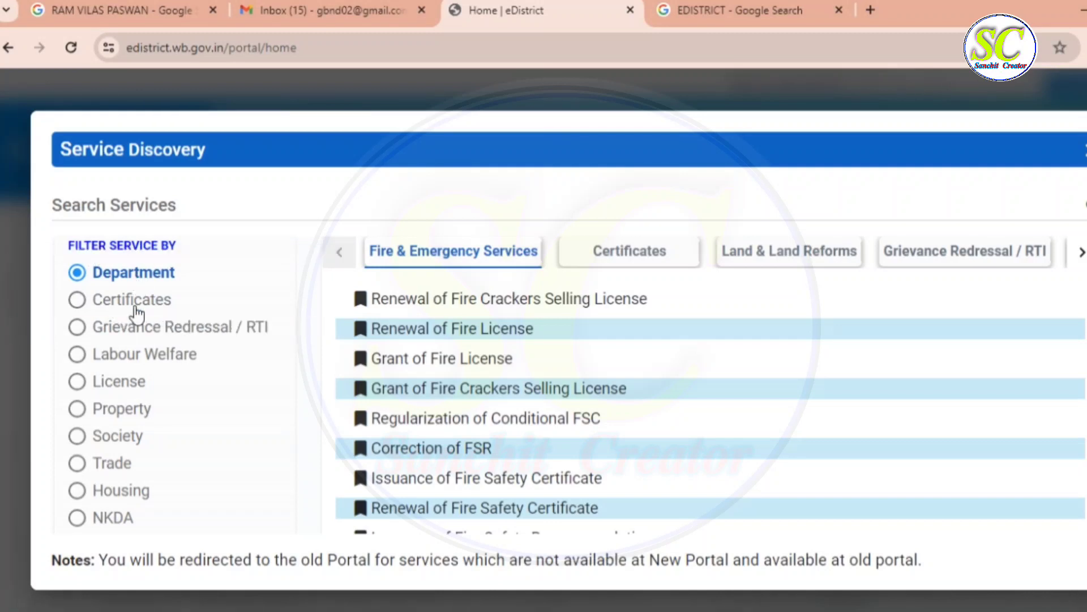
left_click(77, 300)
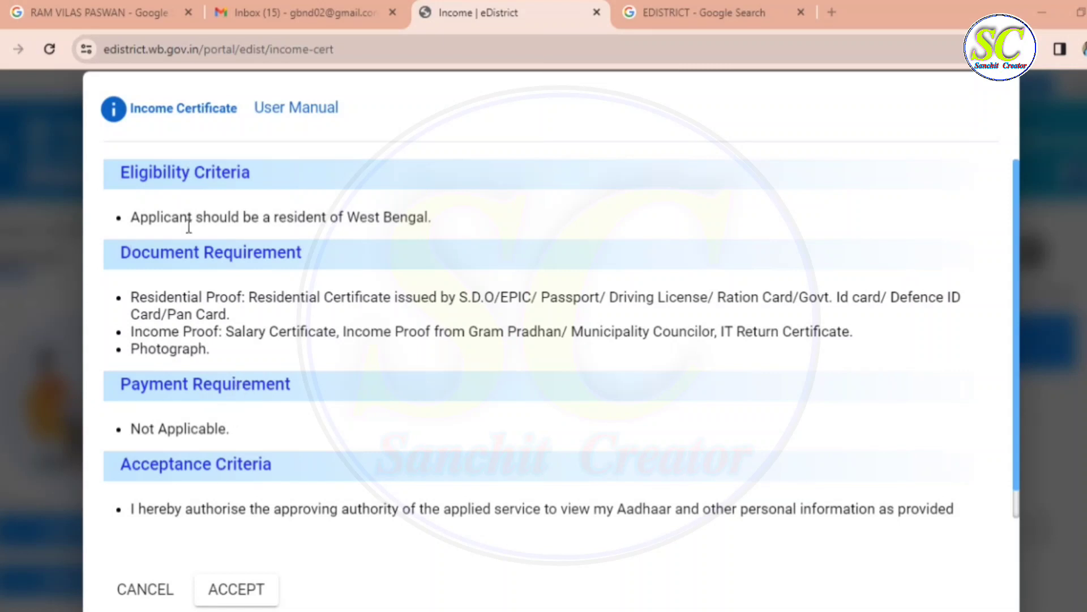
Review the Income Certificate requirements, including West Bengal residency and salary certificate proof, then accept
left_click_drag(165, 217, 402, 218)
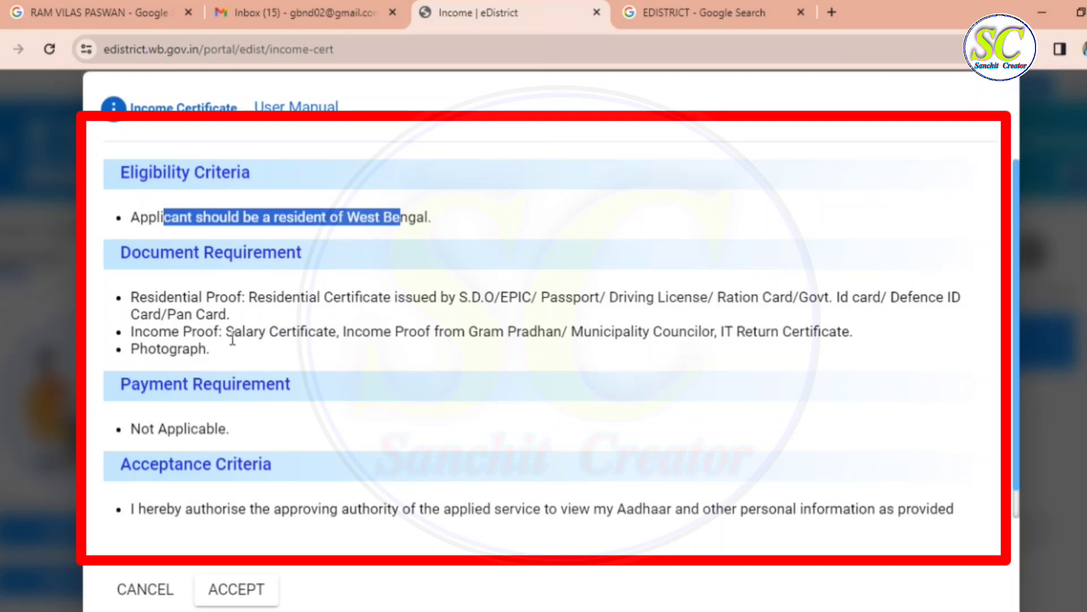
left_click_drag(232, 331, 328, 332)
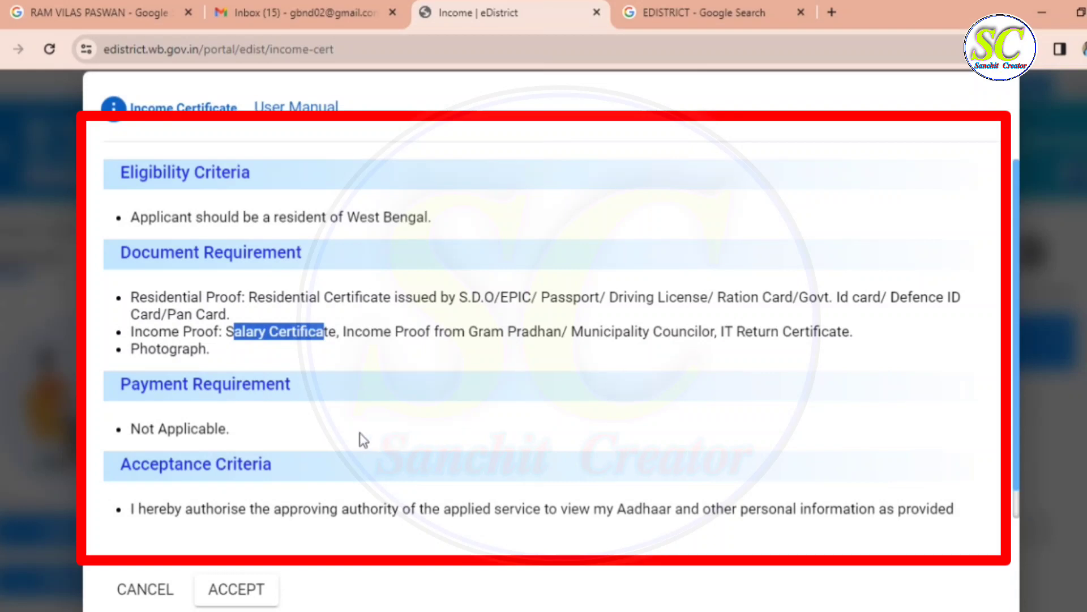
scroll(359, 433, "down", 1)
scroll(359, 433, "up", 1)
scroll(359, 433, "down", 1)
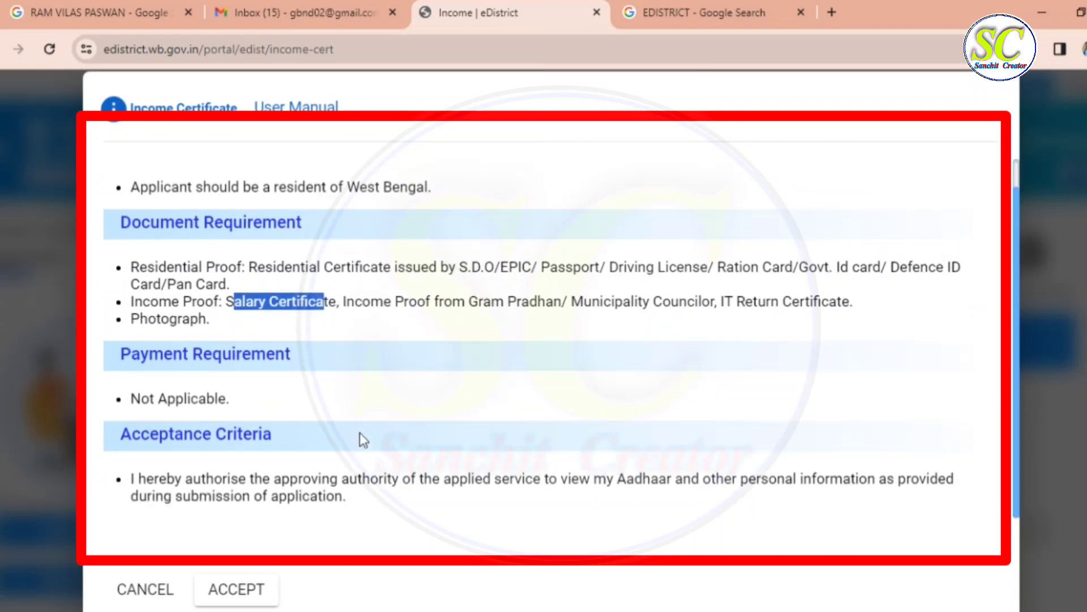
left_click(236, 589)
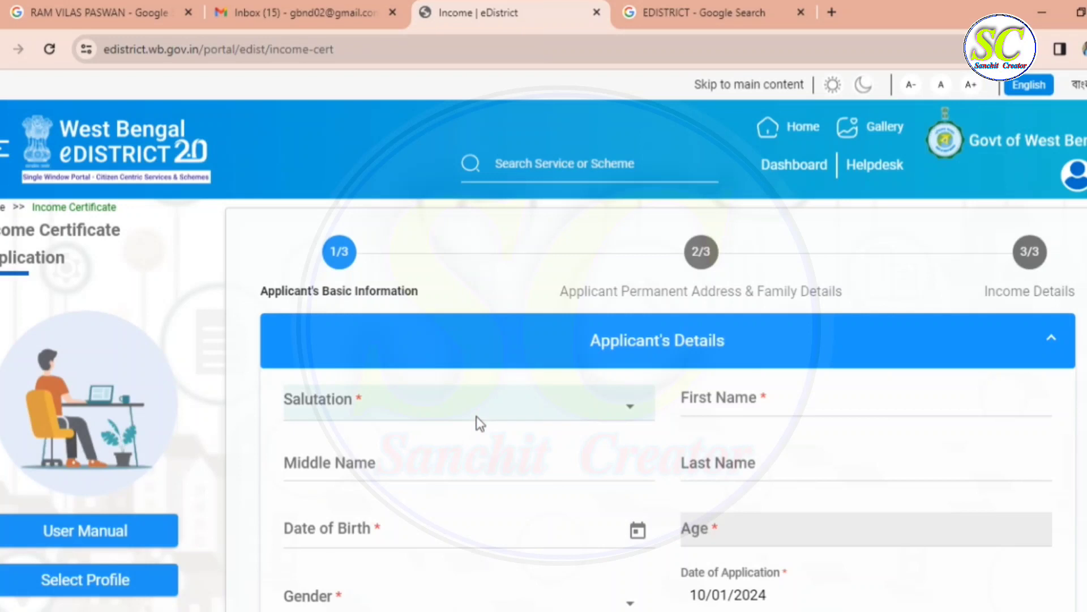
Set salutation Mr. and enter the applicant's first and last name, leaving the middle name blank
scroll(475, 425, "down", 1)
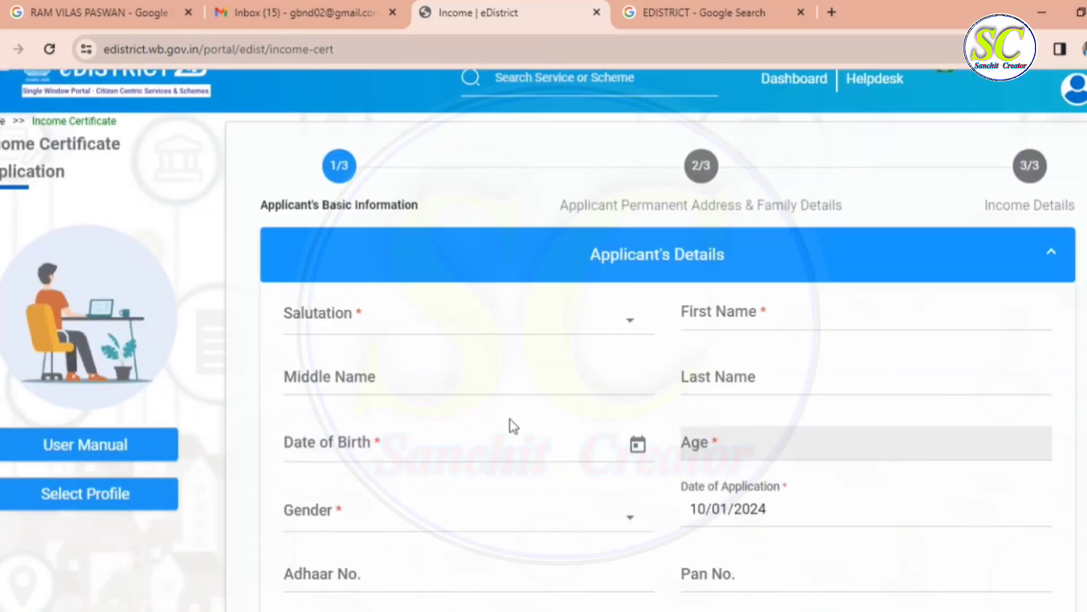
left_click(356, 320)
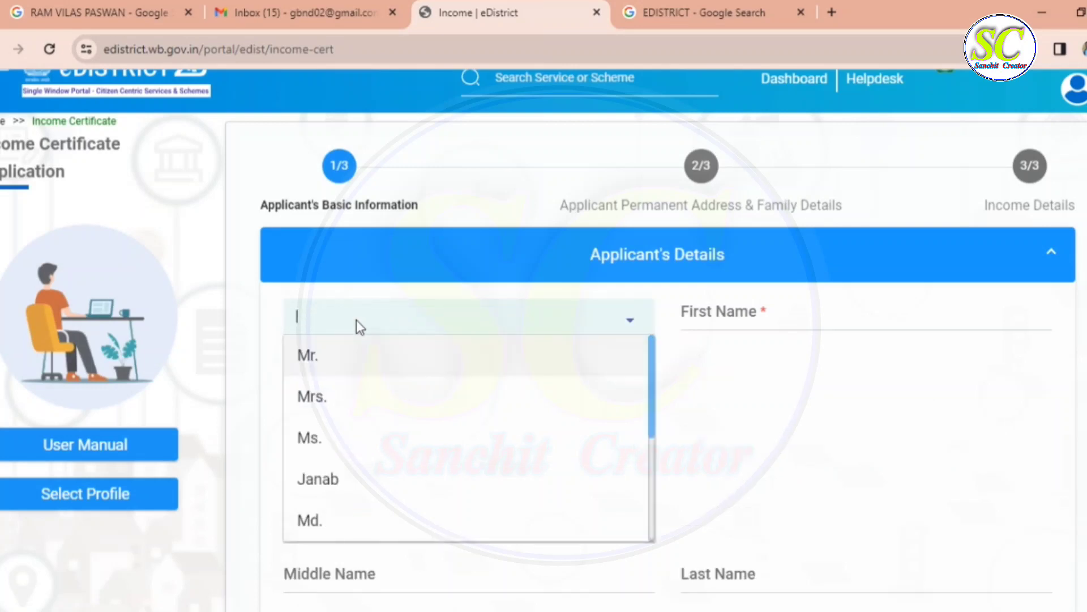
left_click(332, 362)
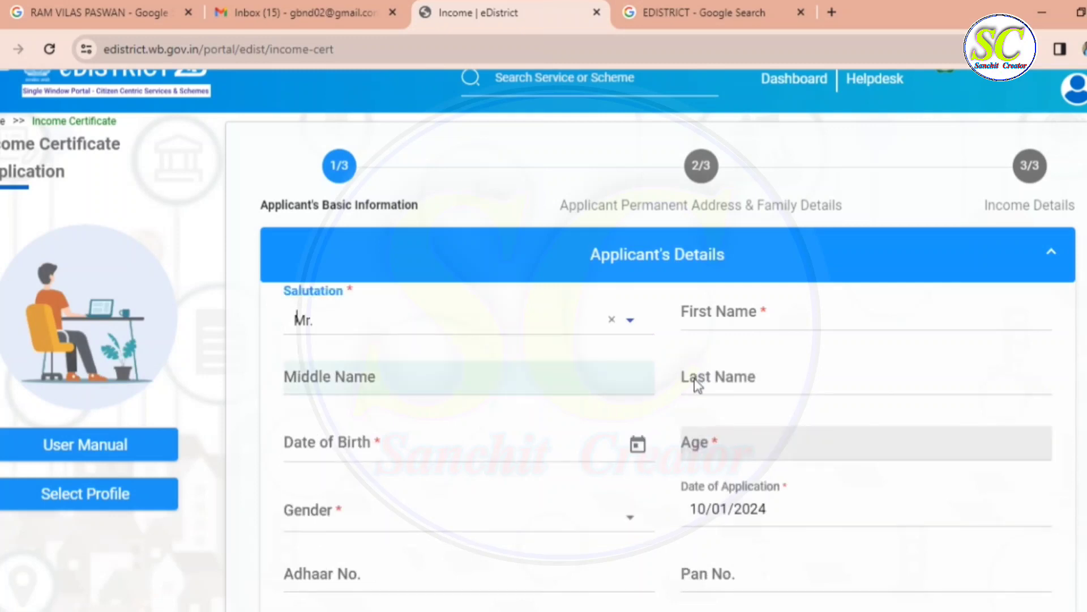
left_click(746, 319)
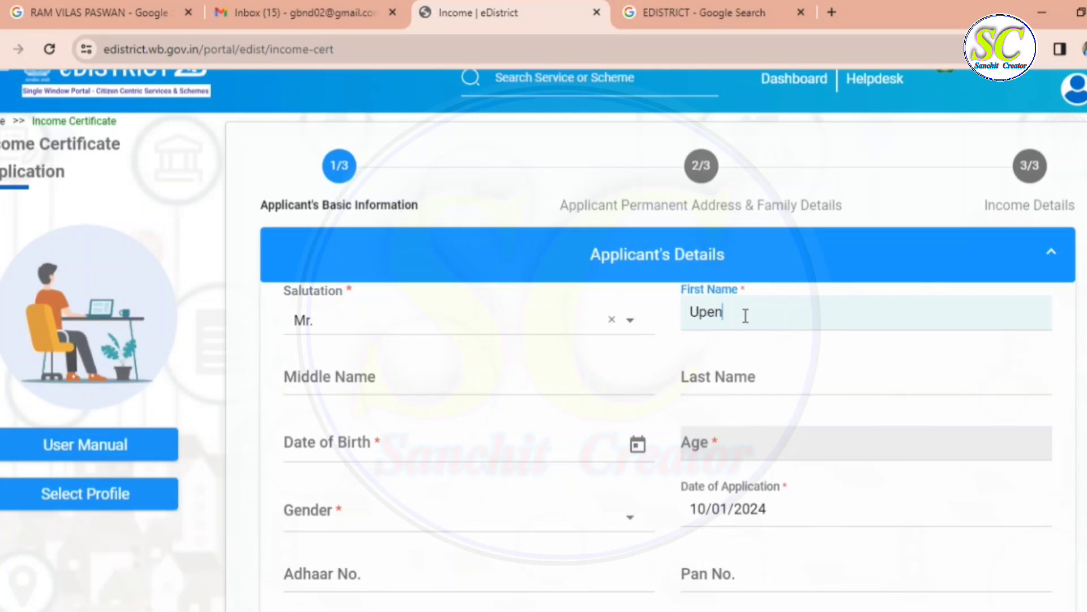
key("Tab")
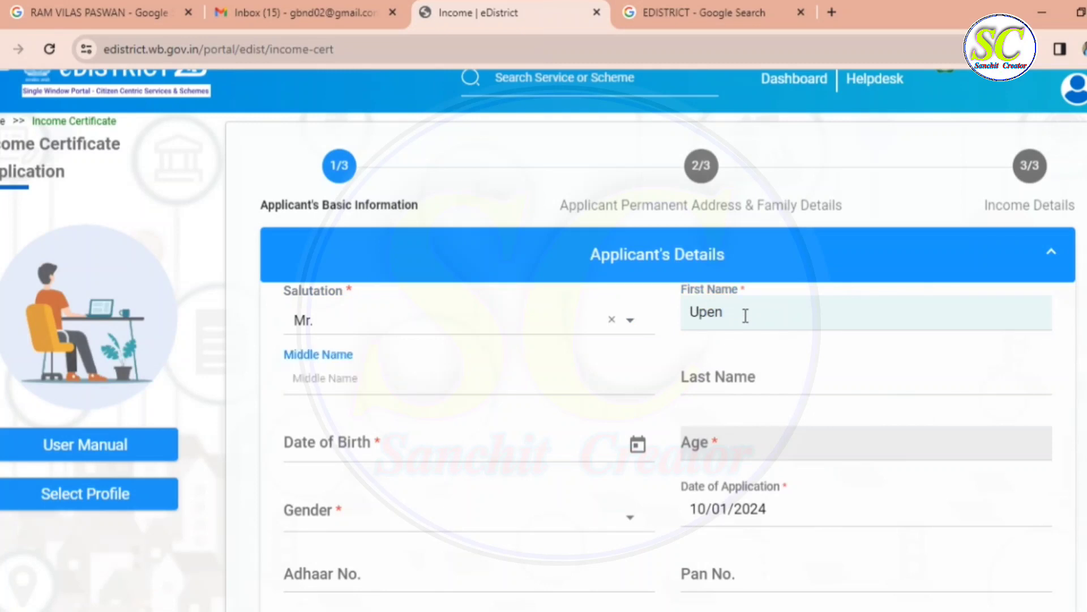
key("Tab")
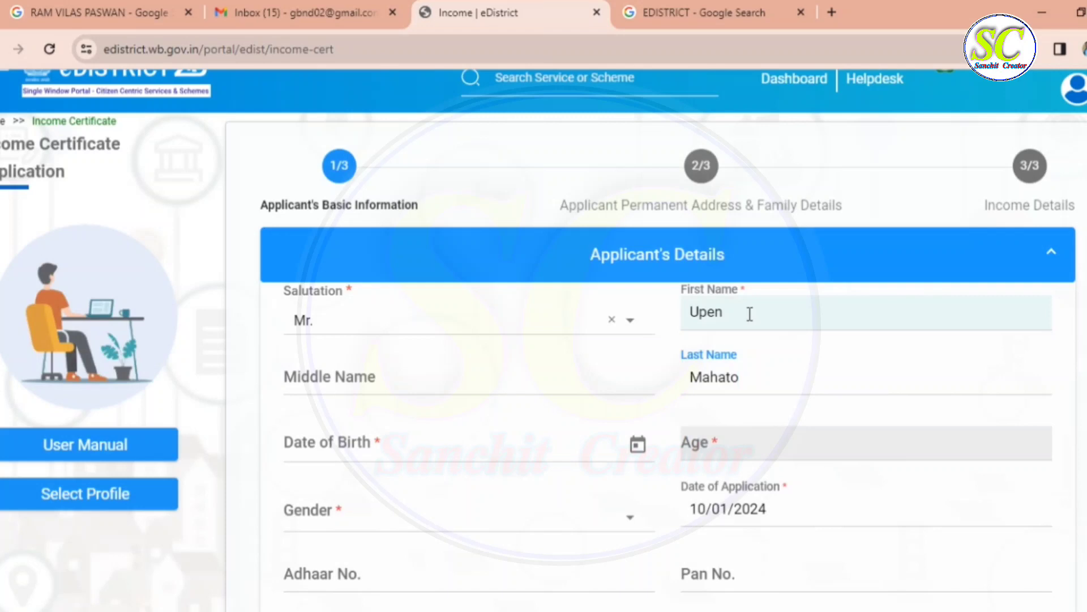
left_click(336, 443)
left_click(637, 447)
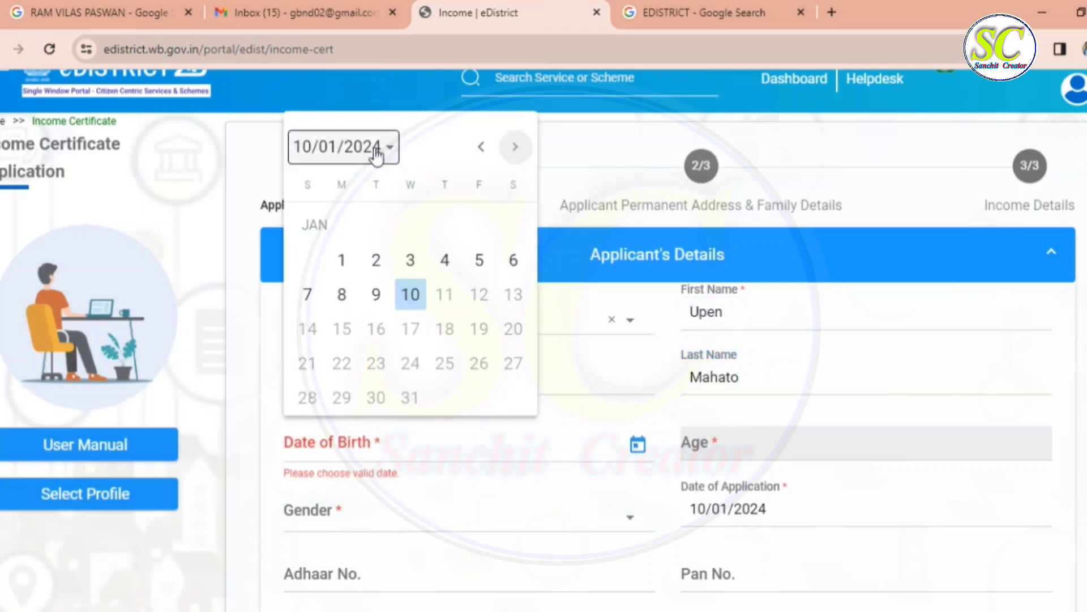
left_click(340, 147)
left_click(316, 204)
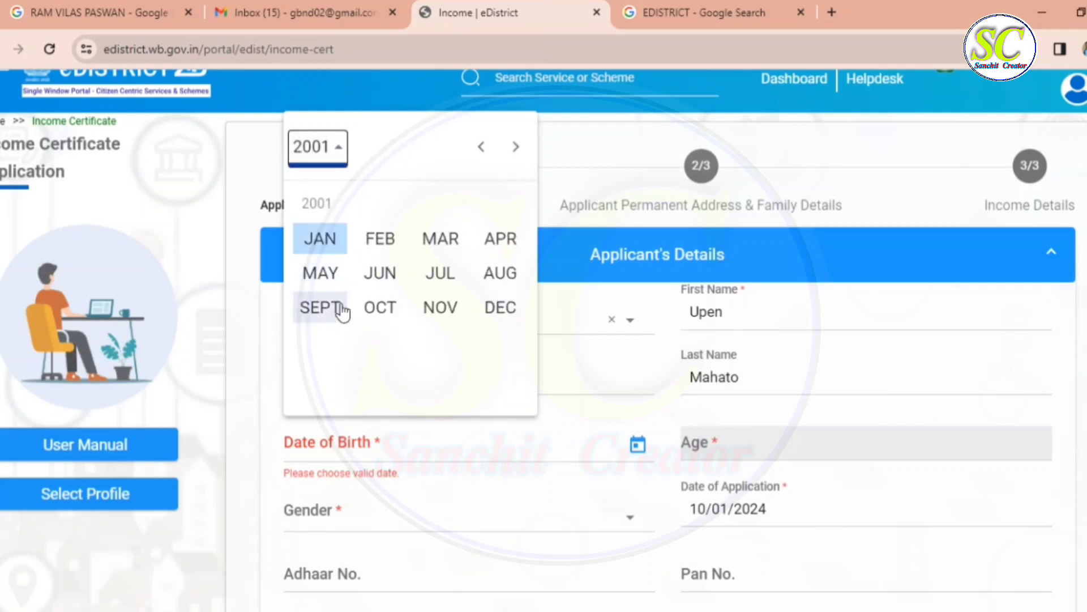
left_click(371, 242)
left_click(381, 296)
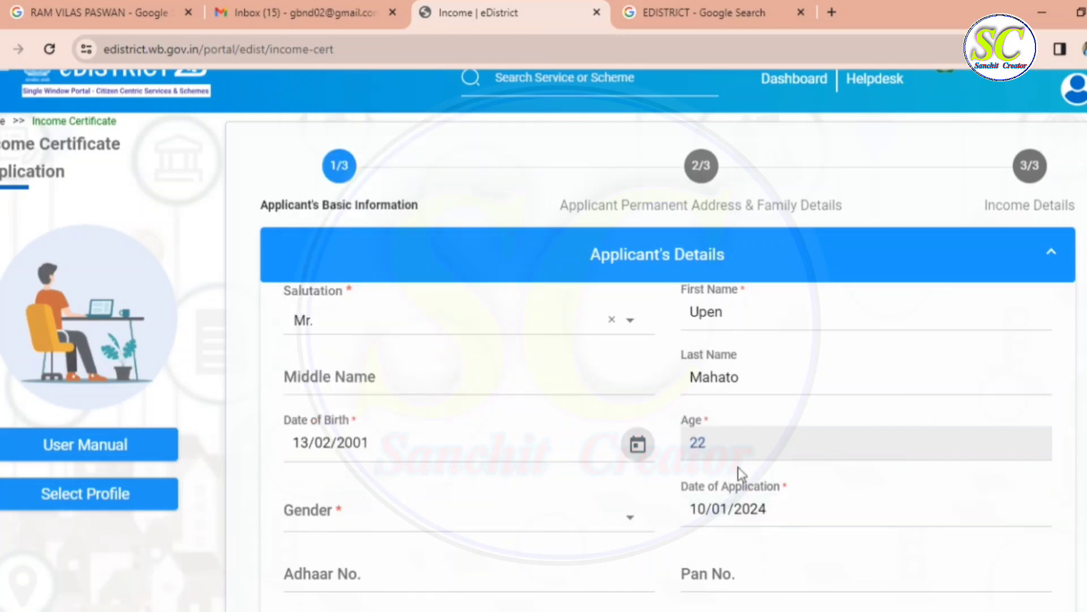
scroll(628, 498, "down", 2)
left_click(413, 432)
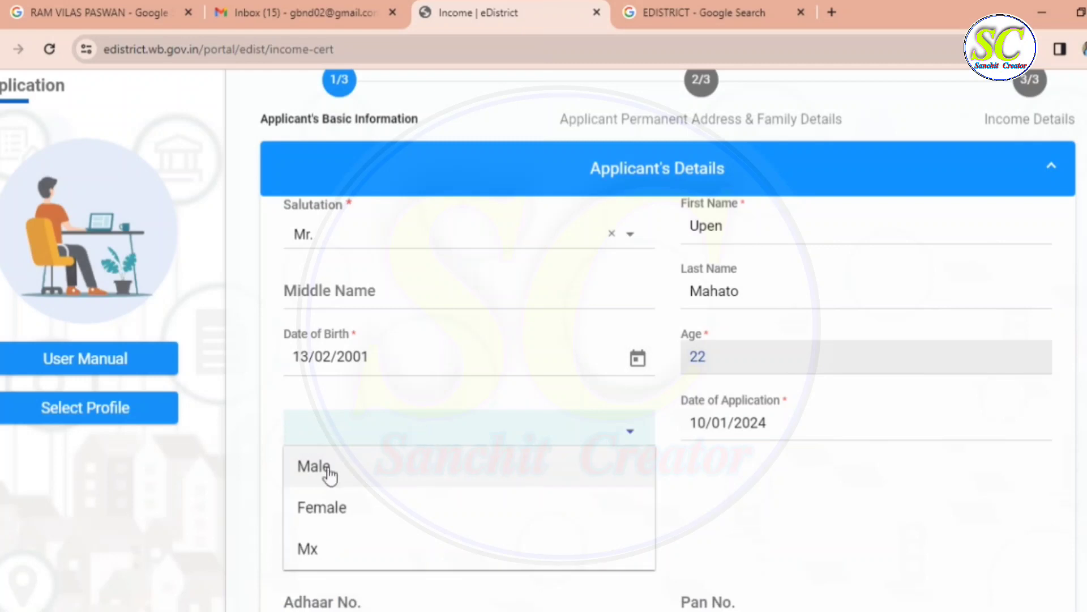
left_click(337, 474)
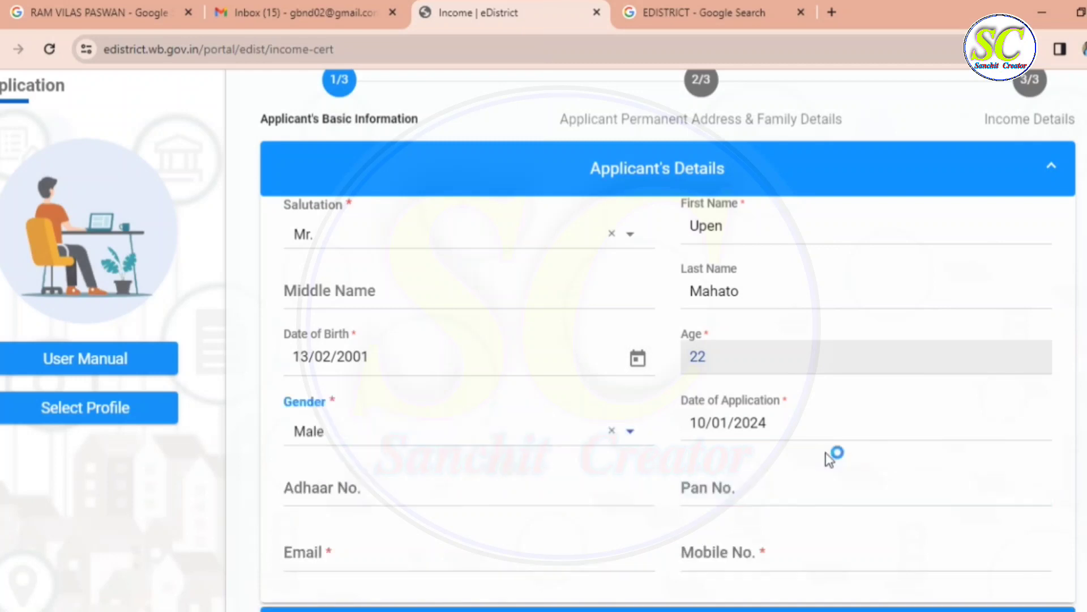
Fill in the applicant's Aadhaar number, Gmail address and mobile number, correcting the mobile number
scroll(327, 322, "down", 3)
left_click(327, 323)
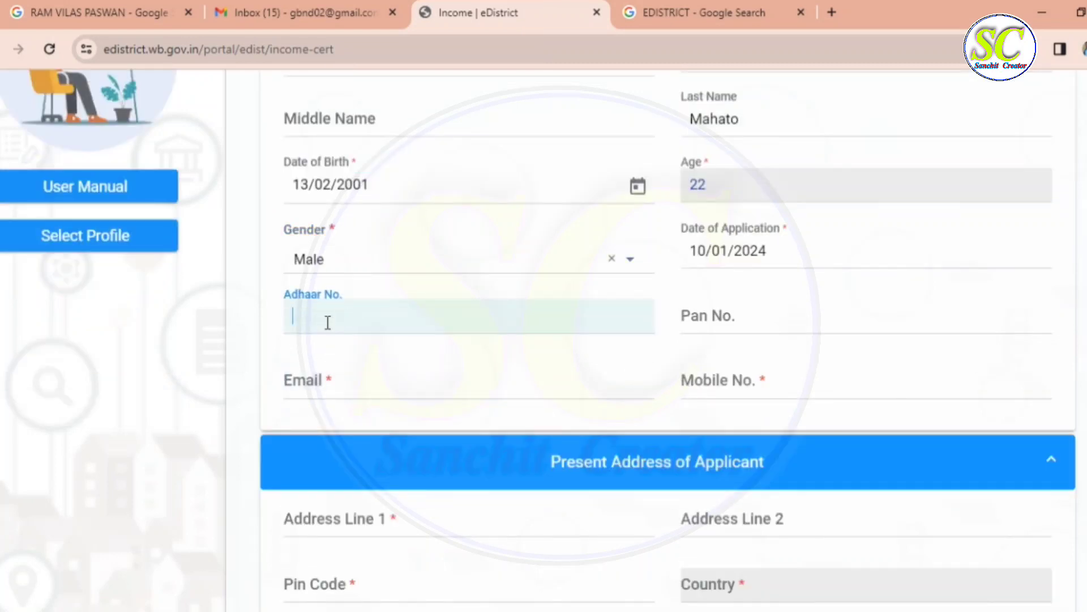
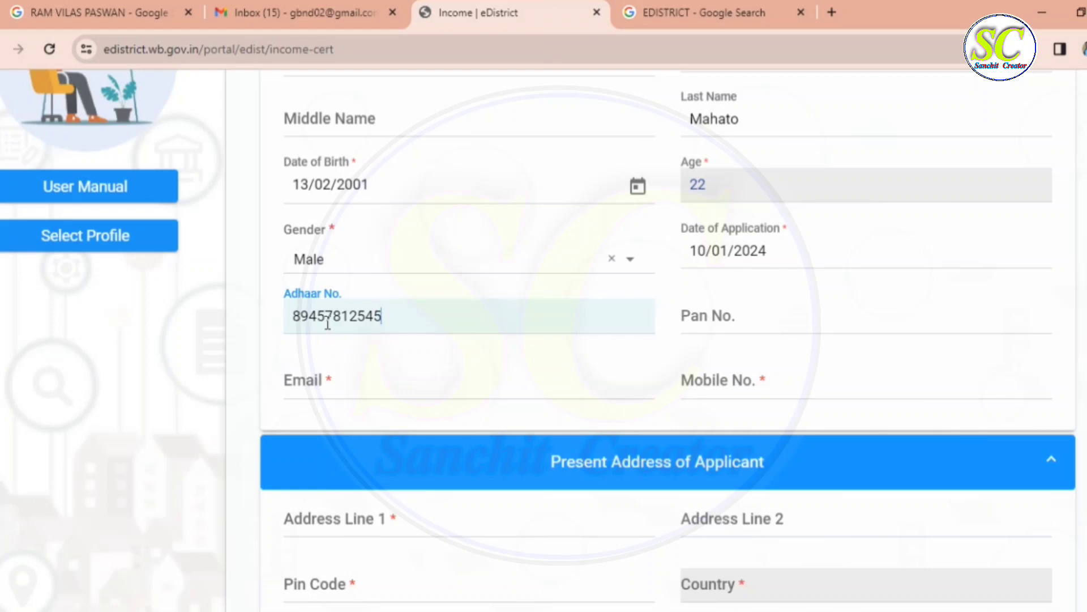
left_click(765, 326)
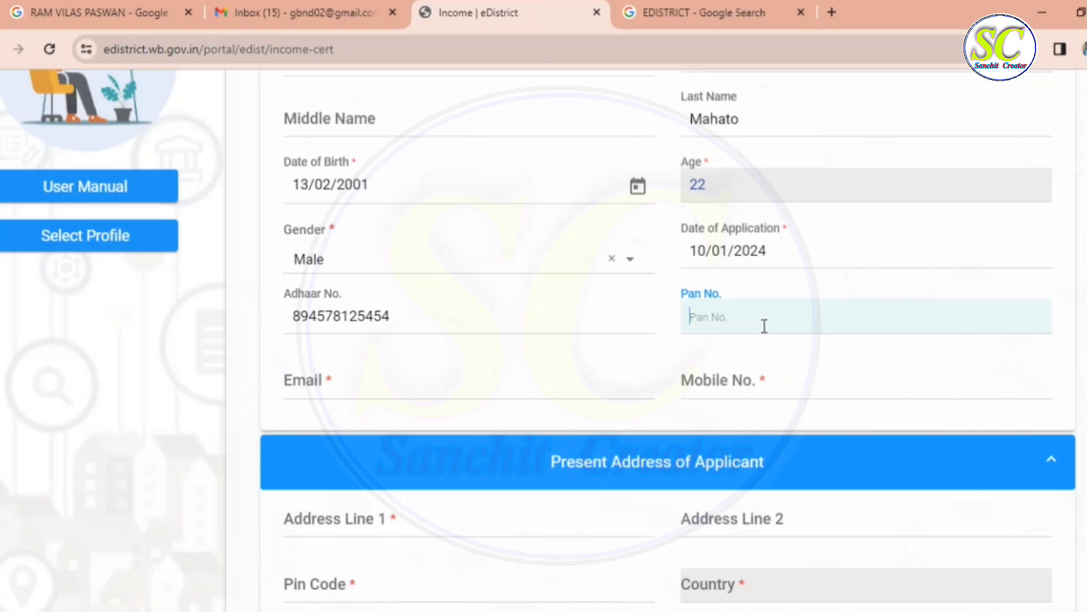
left_click(366, 389)
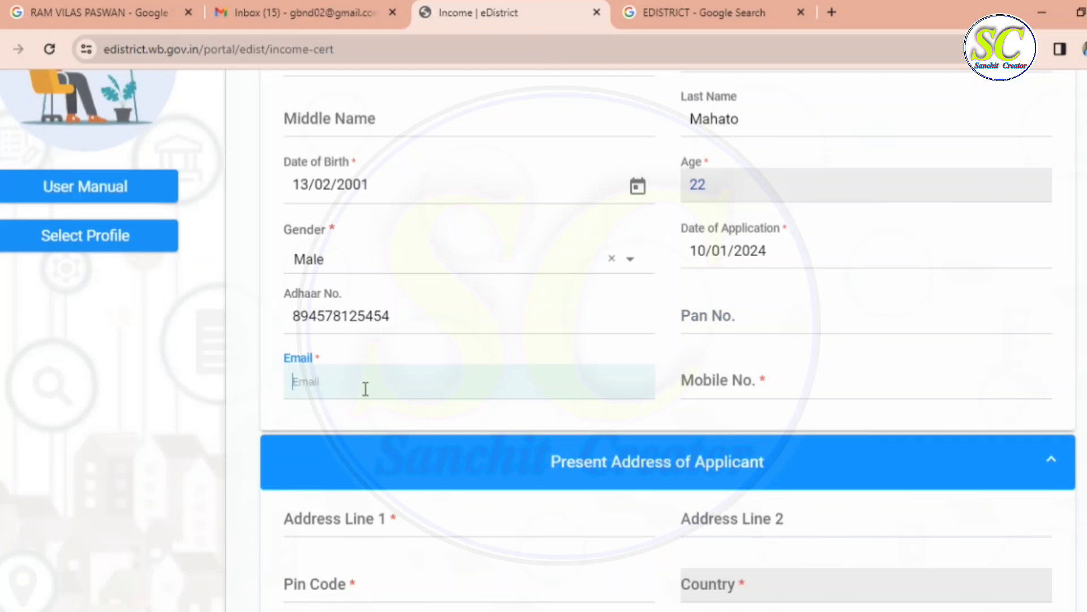
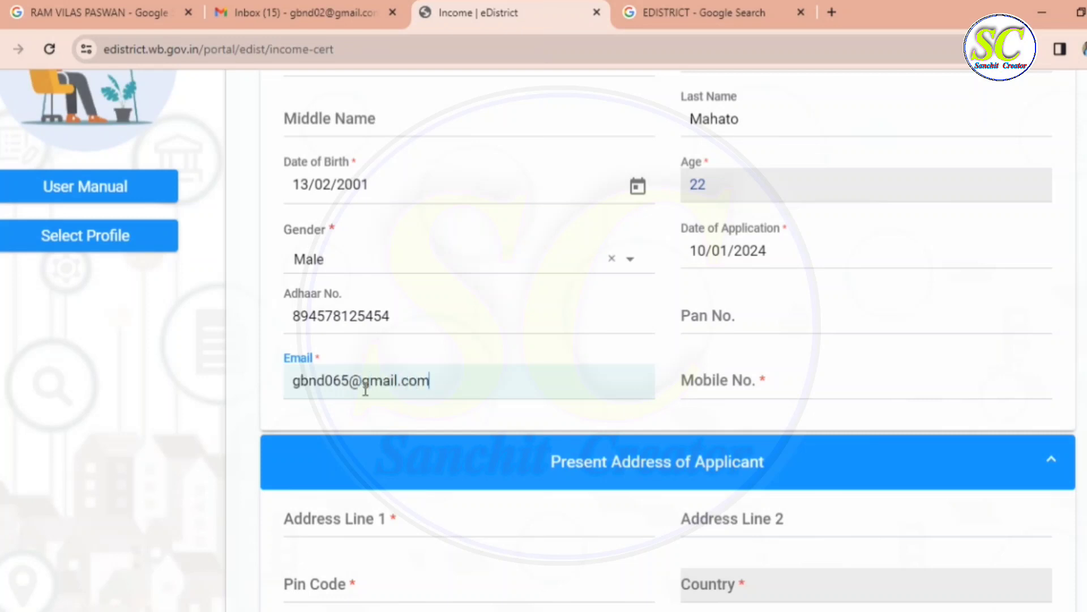
key("Tab")
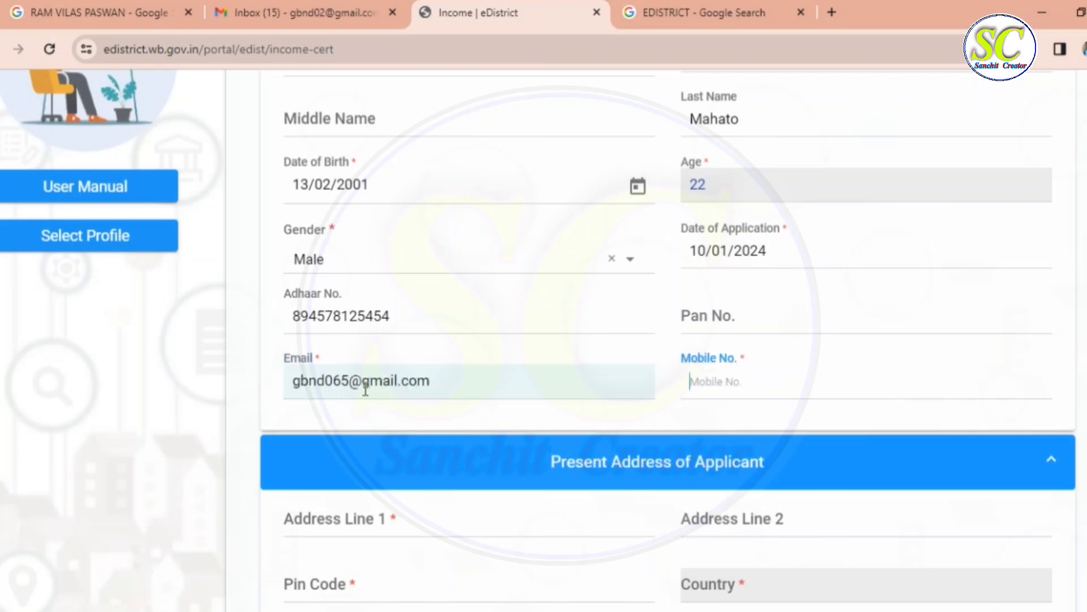
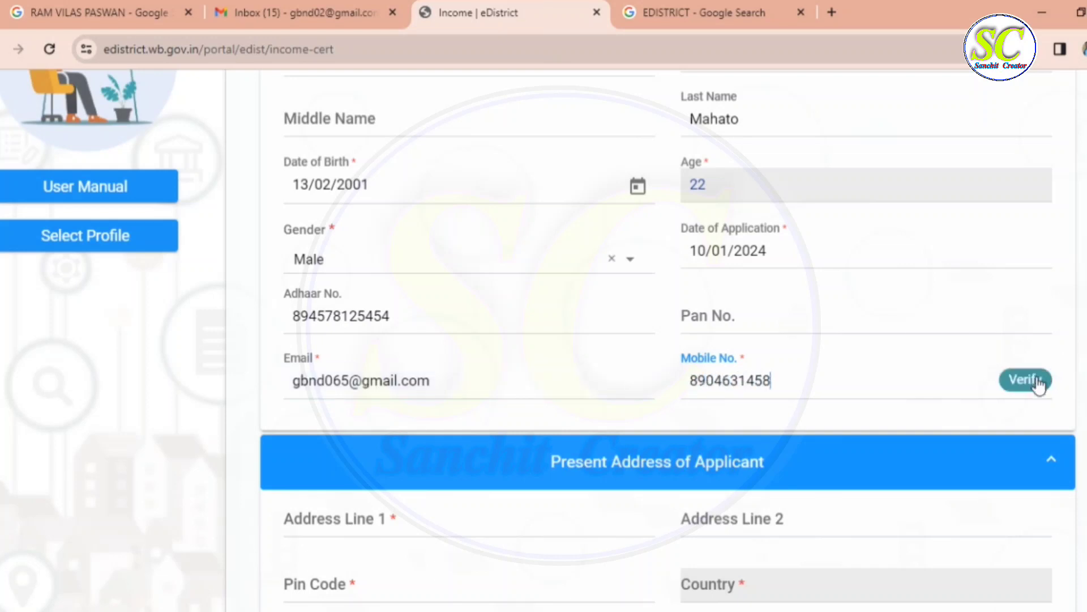
double_click(804, 382)
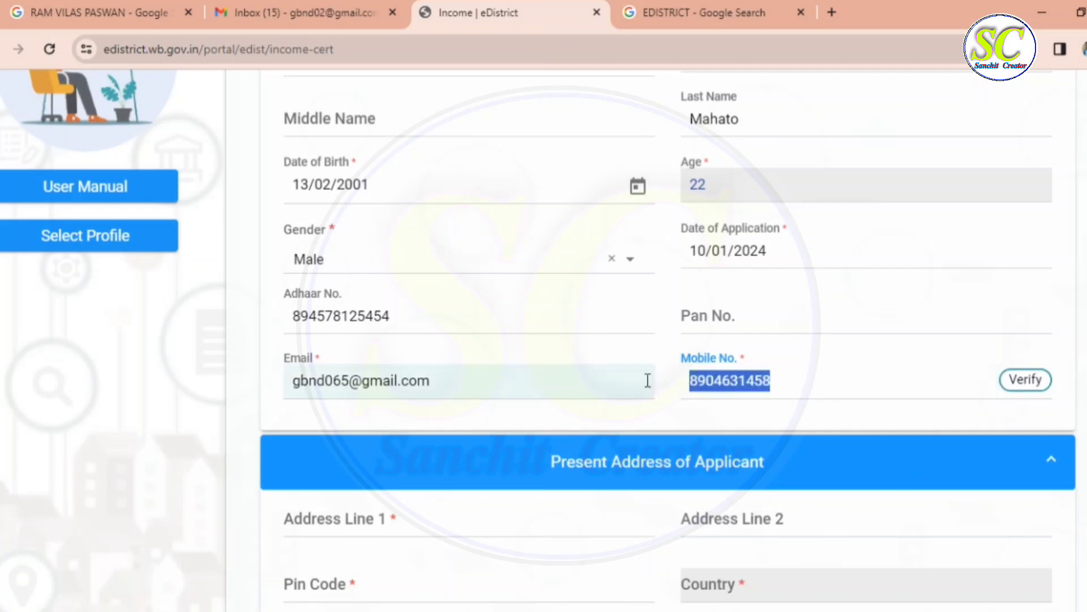
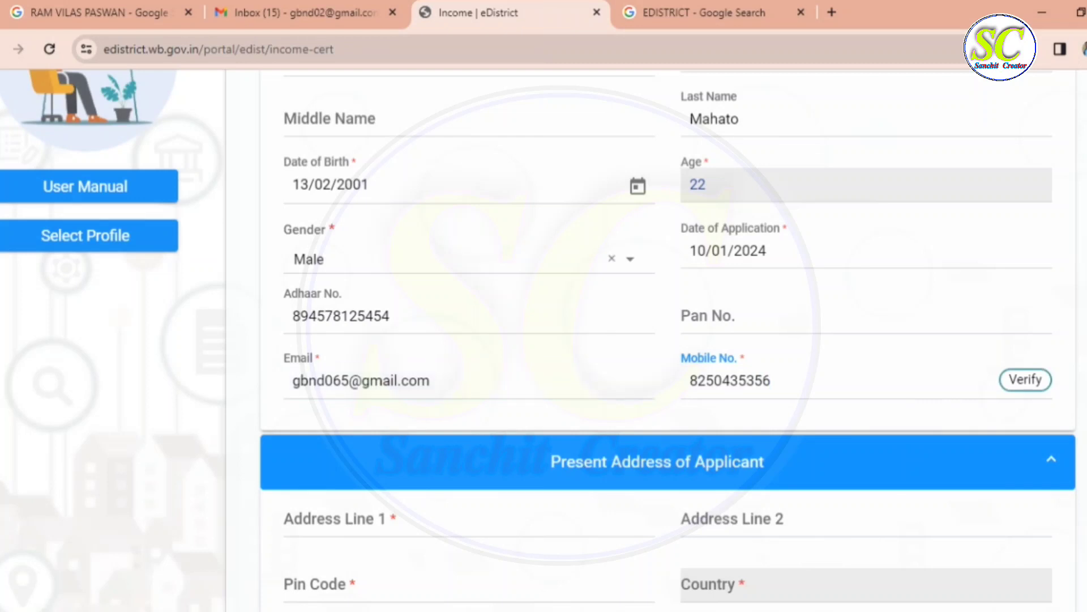
Send a verification code to the mobile number and validate it with the received OTP
left_click(1028, 380)
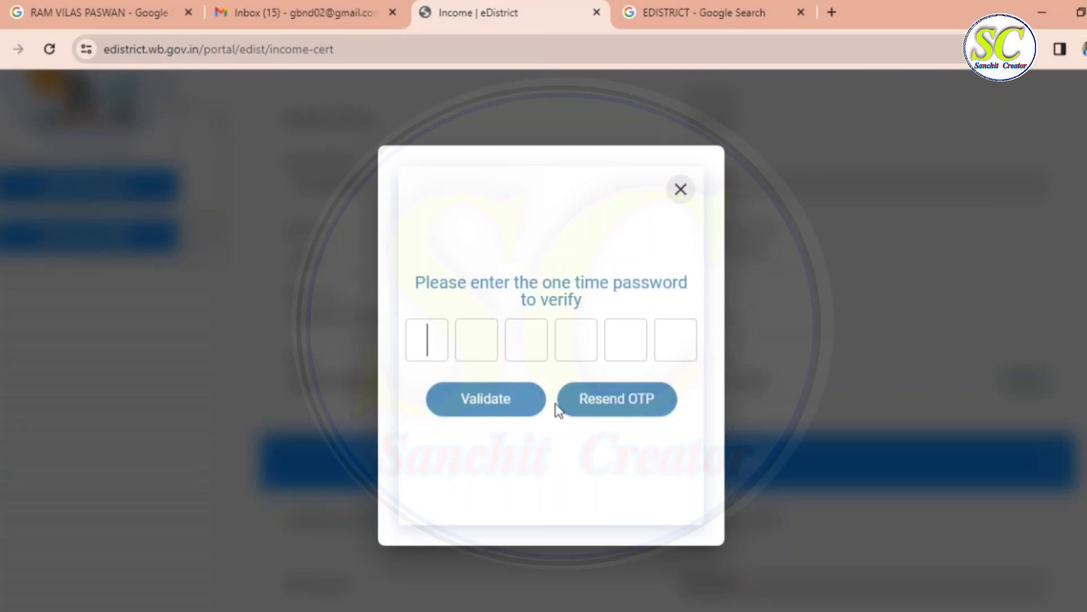
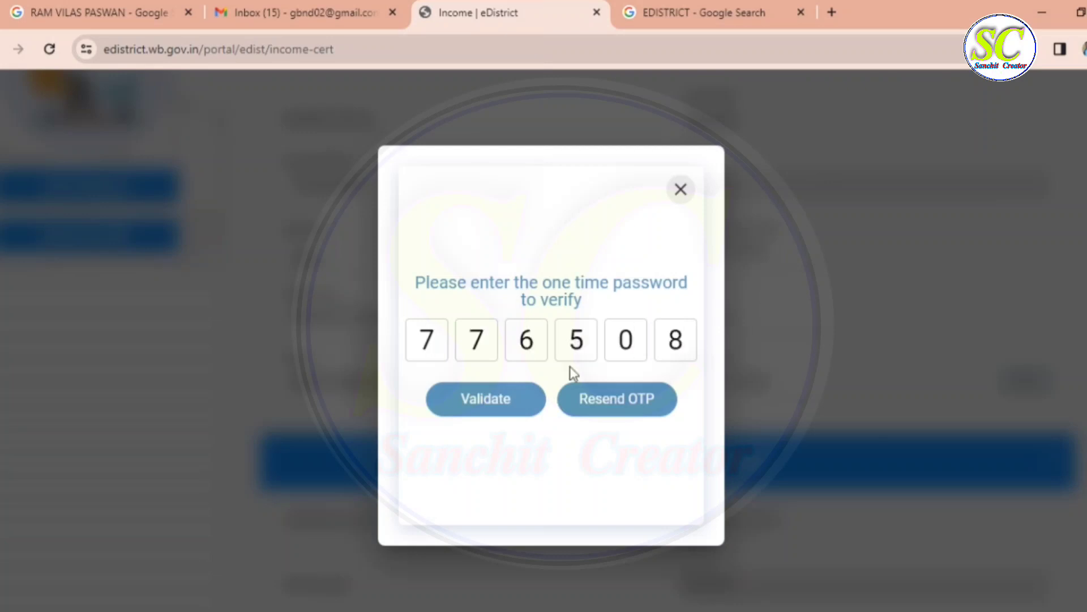
left_click(498, 399)
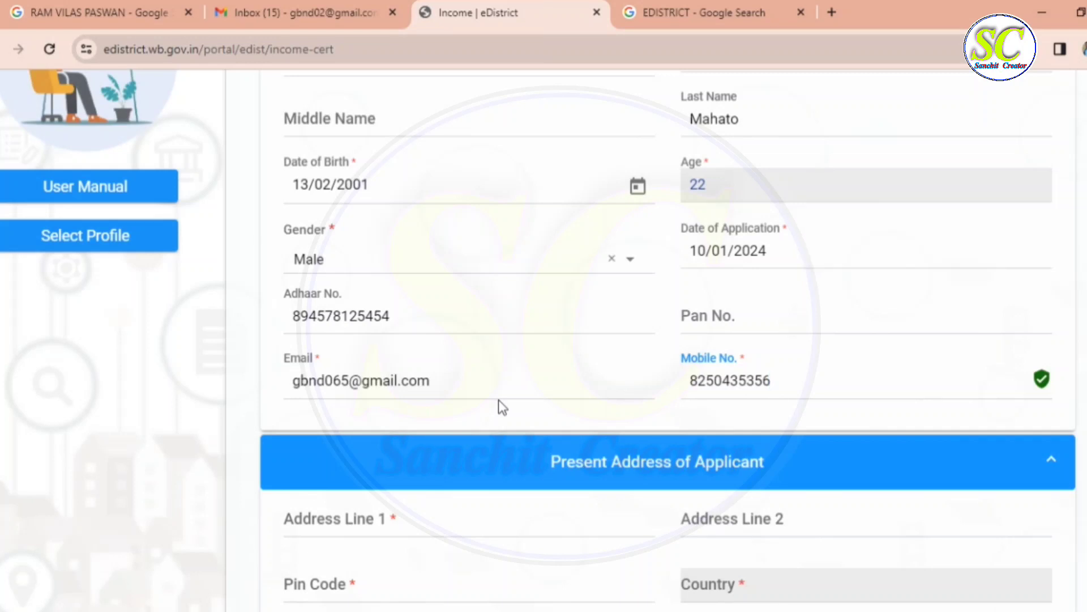
Check the present address lines and police station, then Save & Next to step 2/3
scroll(601, 495, "down", 3)
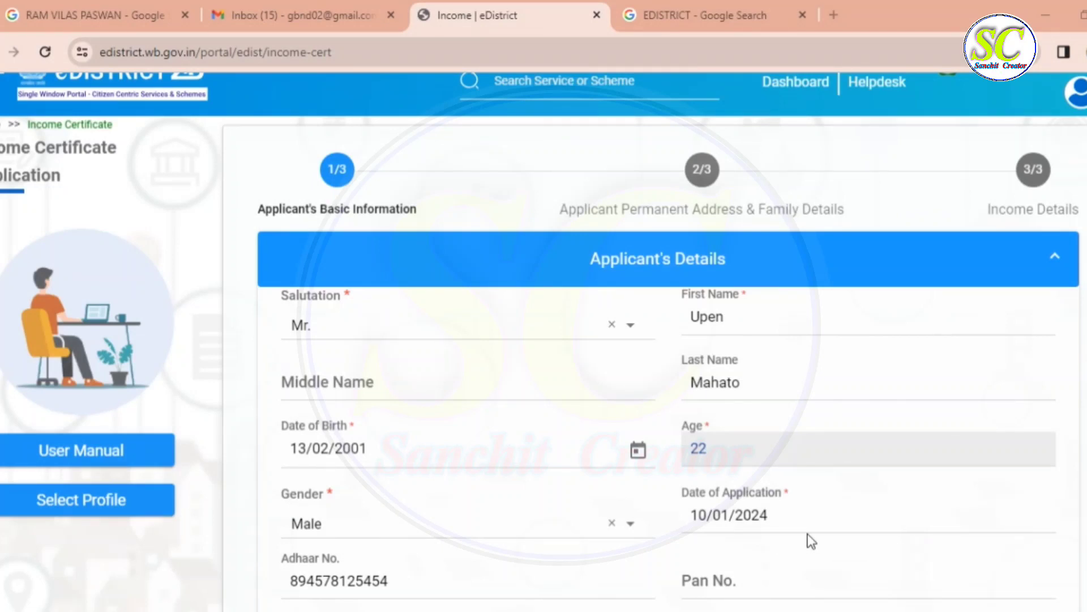
scroll(811, 541, "down", 3)
scroll(807, 535, "down", 7)
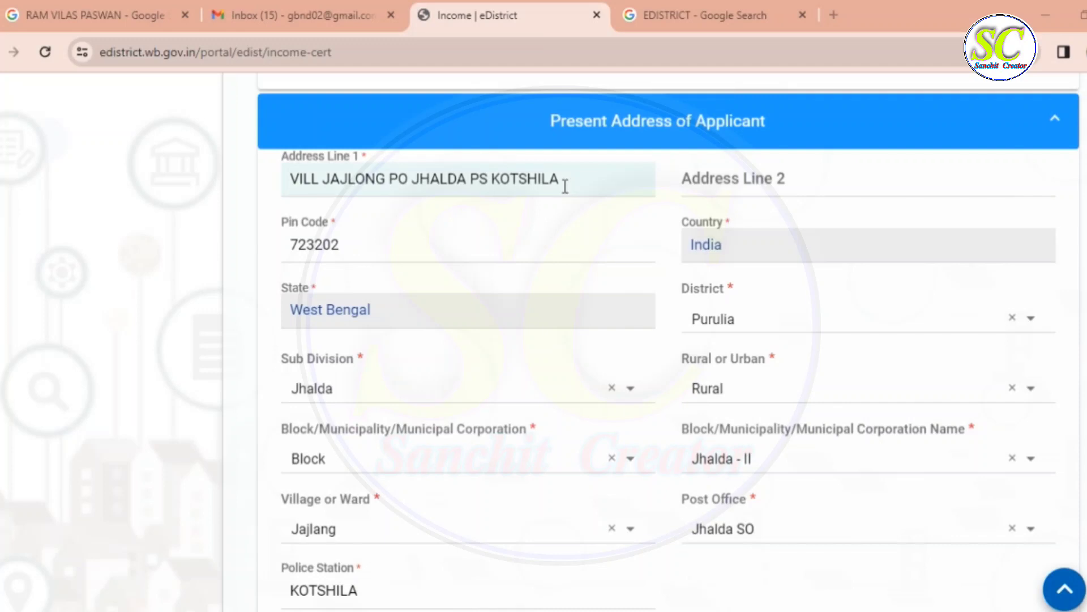
left_click_drag(566, 186, 295, 203)
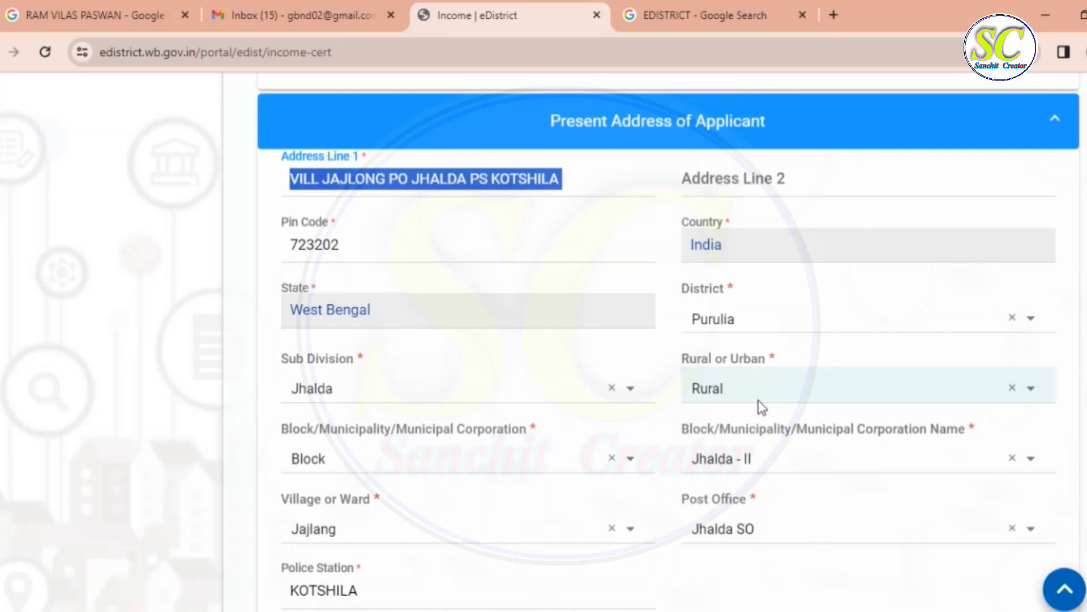
scroll(441, 463, "down", 2)
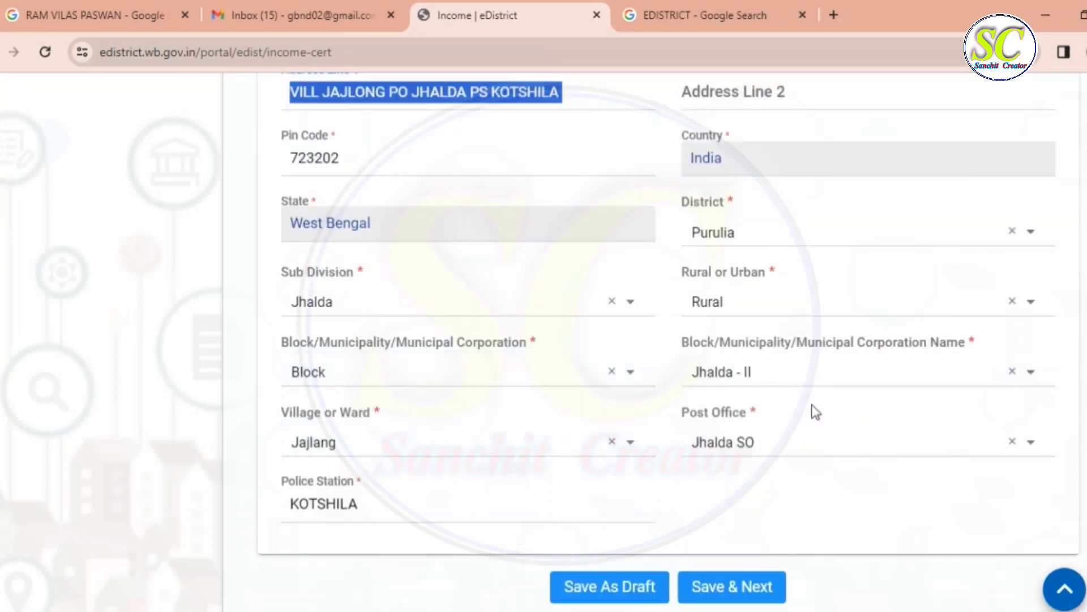
scroll(458, 450, "down", 2)
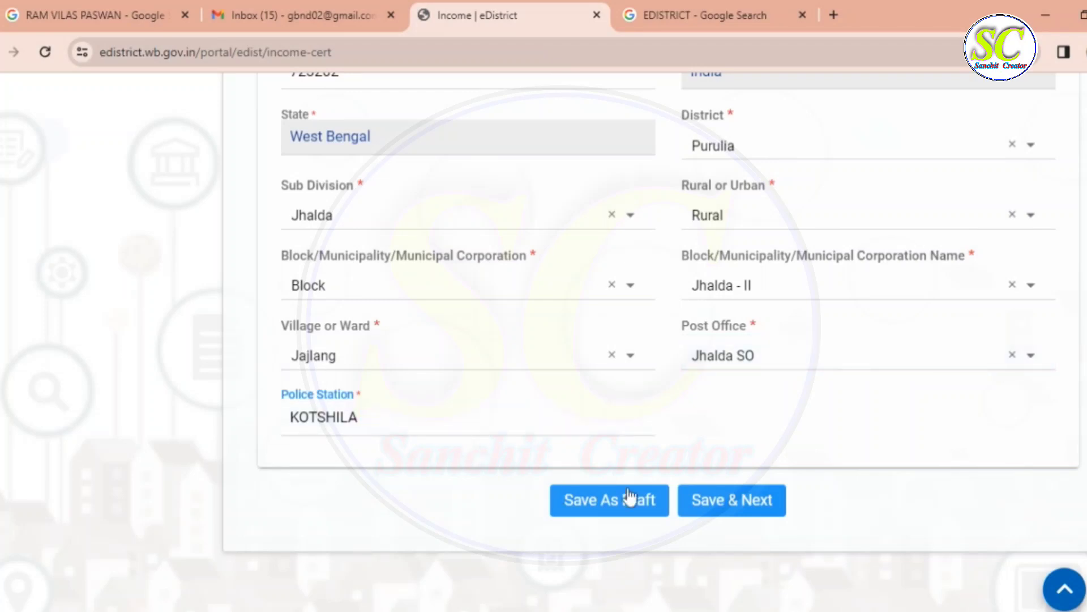
left_click_drag(370, 420, 255, 420)
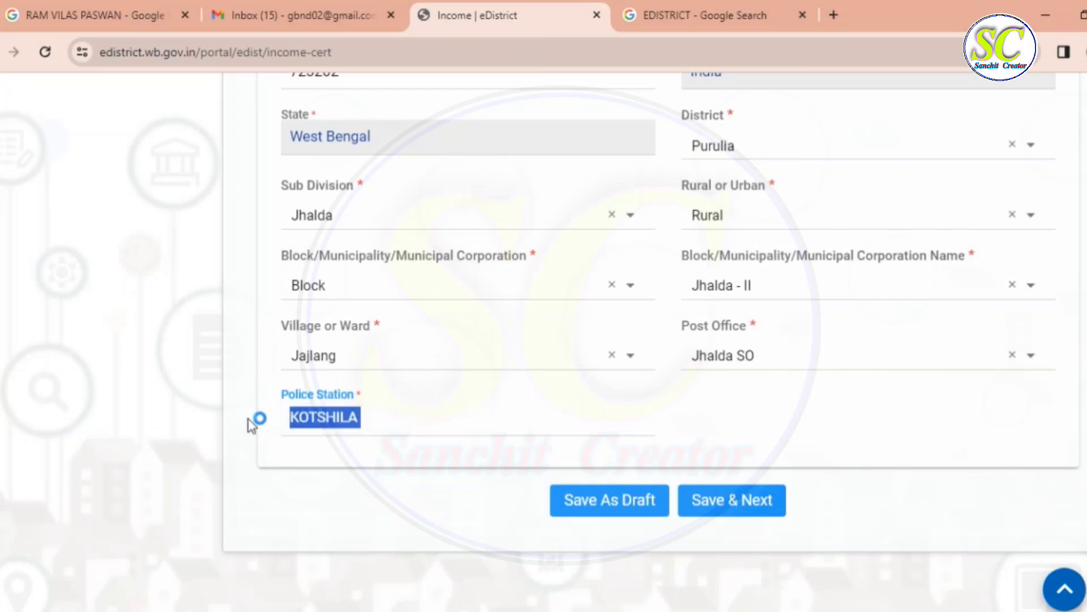
left_click(744, 522)
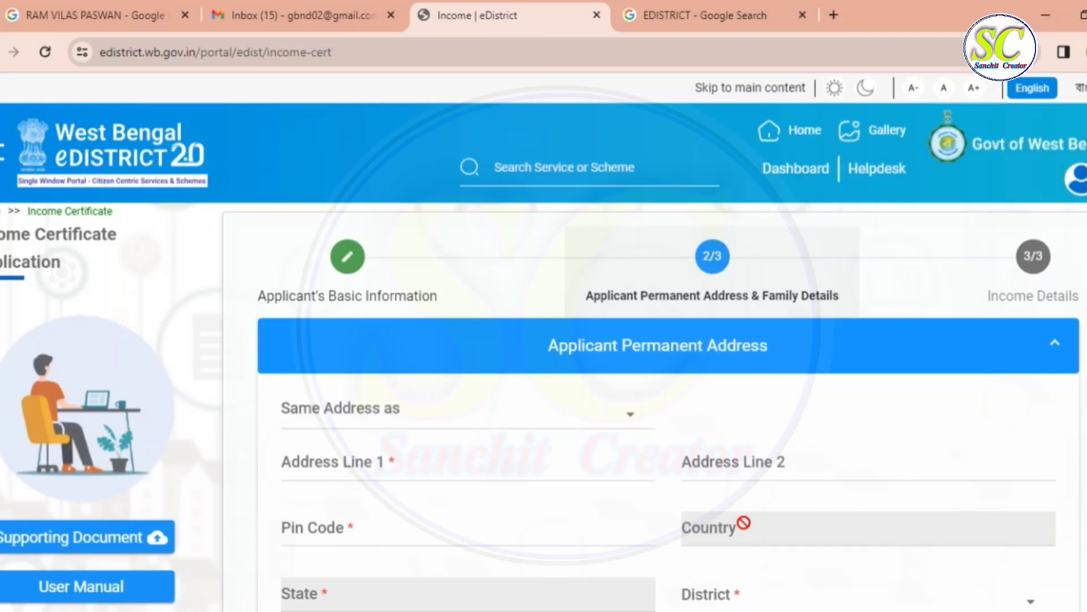
Pick 'Present Address' under 'Same Address as' to auto-fill the permanent address fields
scroll(744, 522, "down", 3)
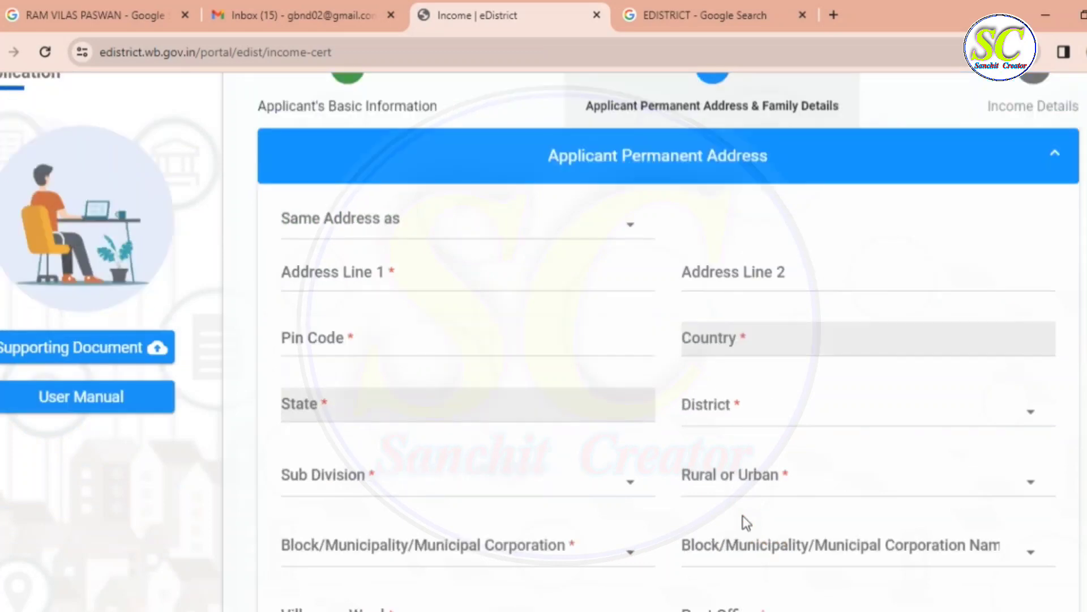
scroll(747, 523, "up", 2)
scroll(747, 523, "down", 2)
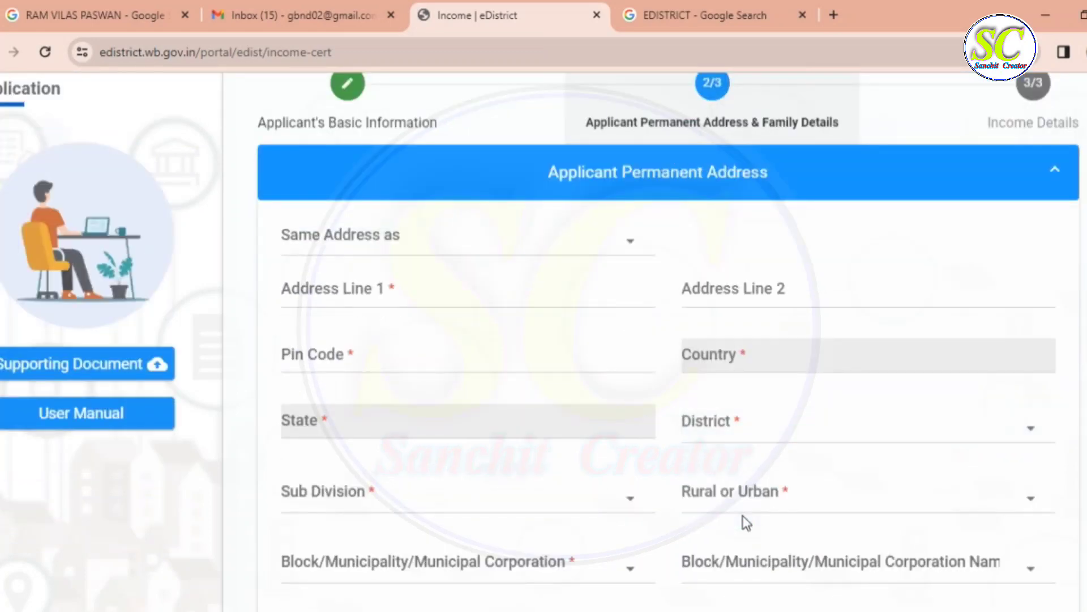
scroll(481, 294, "up", 3)
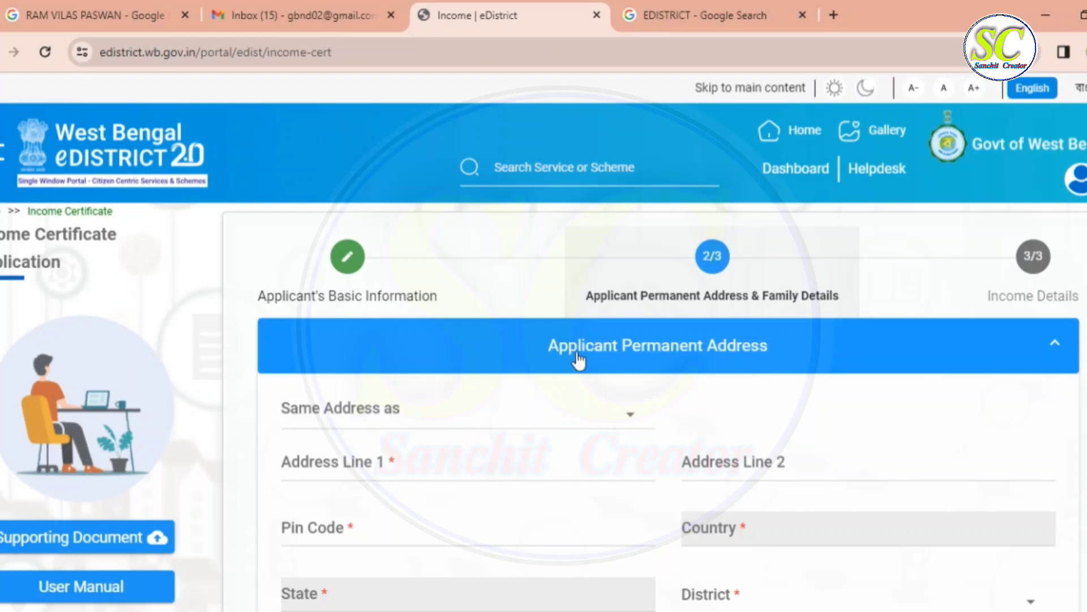
left_click(377, 425)
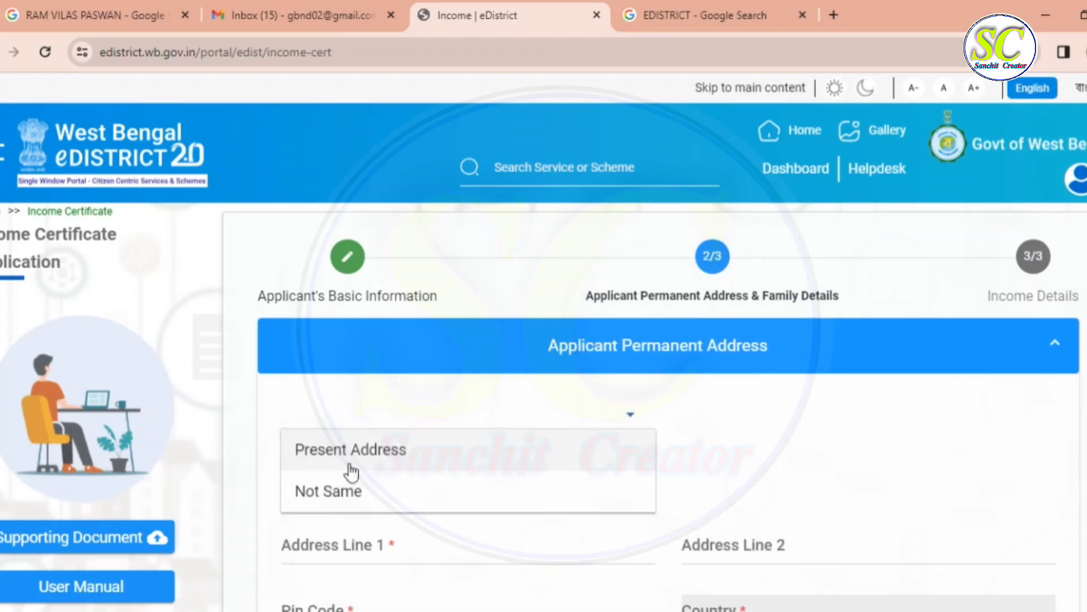
left_click(745, 428)
scroll(606, 468, "down", 3)
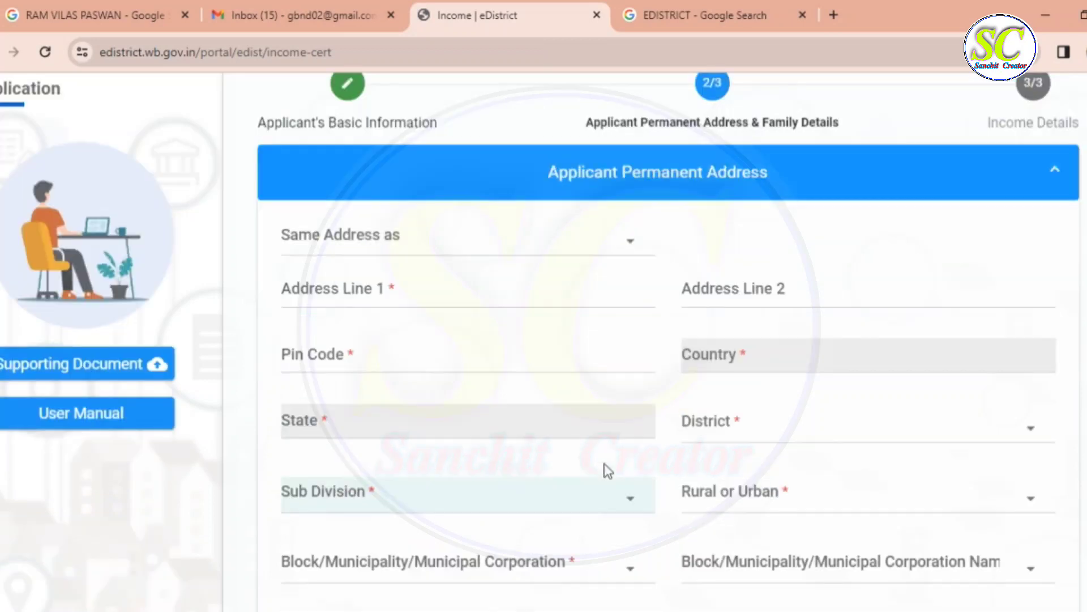
scroll(603, 463, "up", 2)
left_click(424, 324)
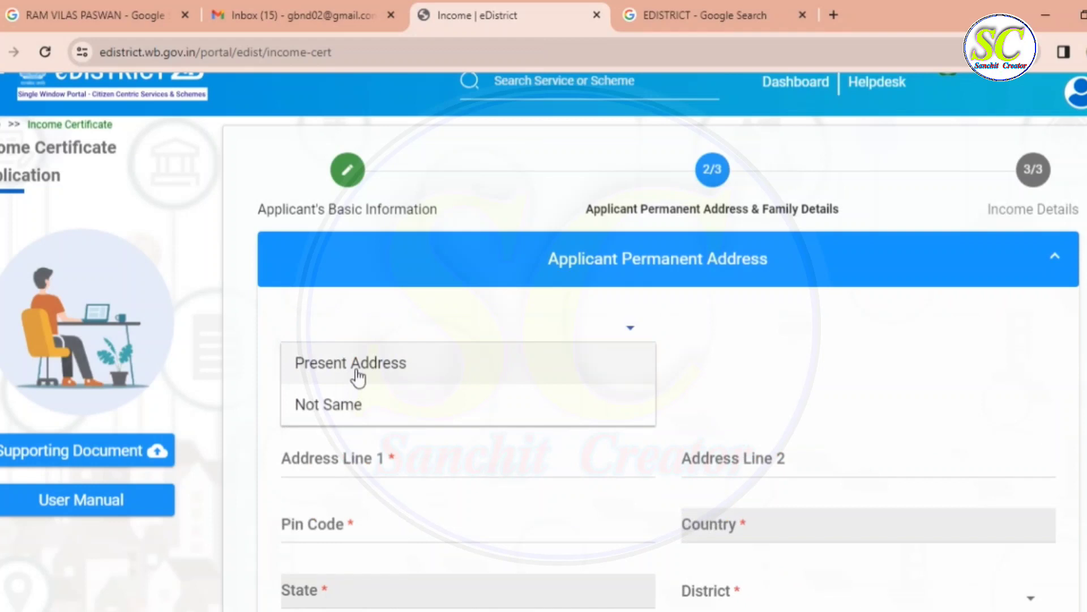
left_click(362, 368)
scroll(538, 396, "down", 2)
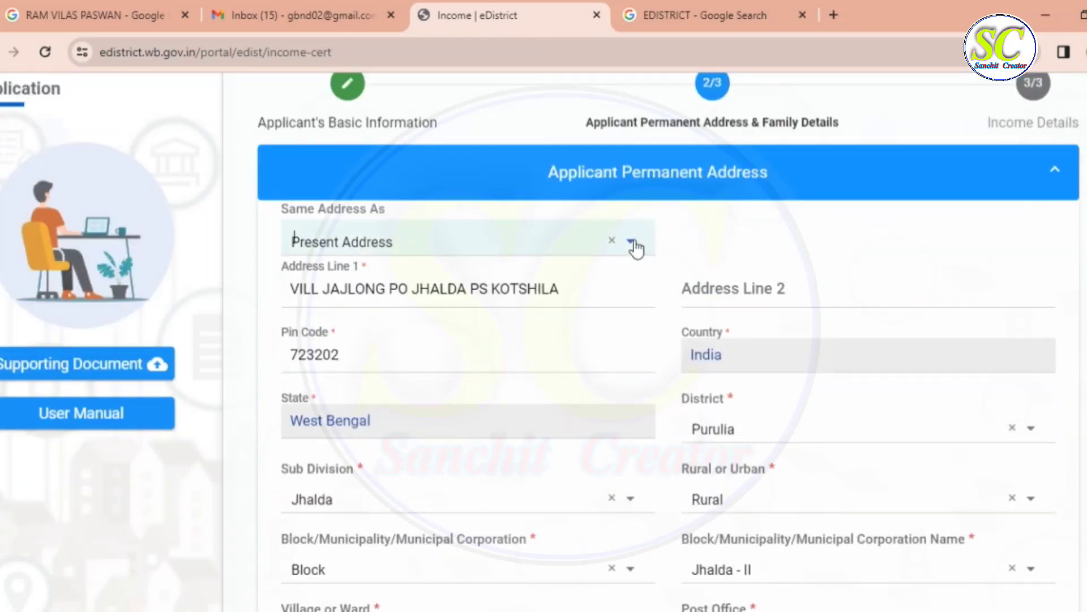
left_click(631, 242)
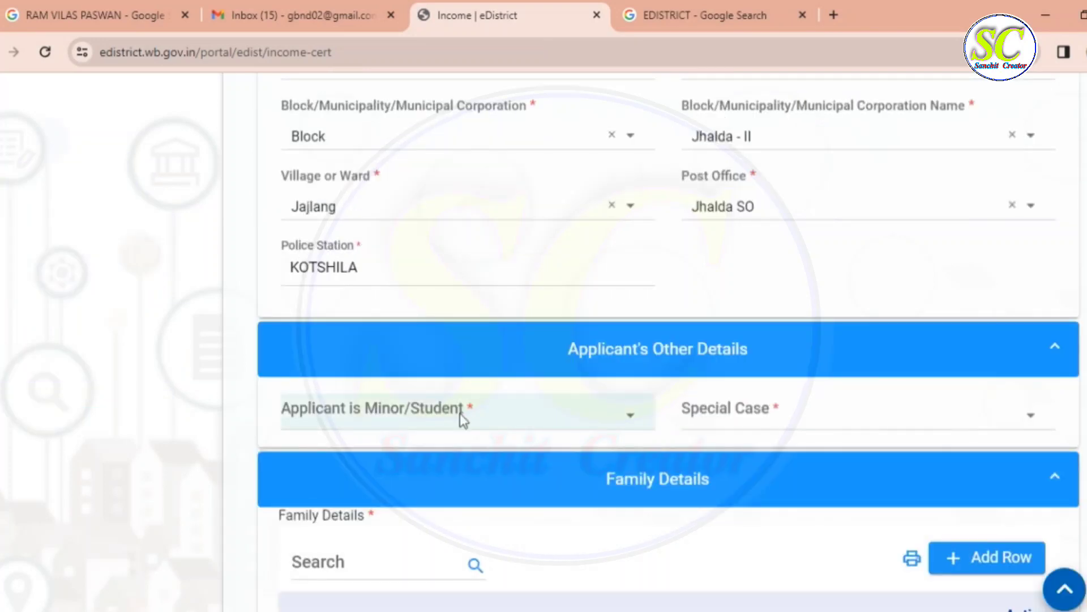
In Applicant's Other Details, choose NO for Minor/Student and leave Special Case as Not Applicable
left_click(459, 413)
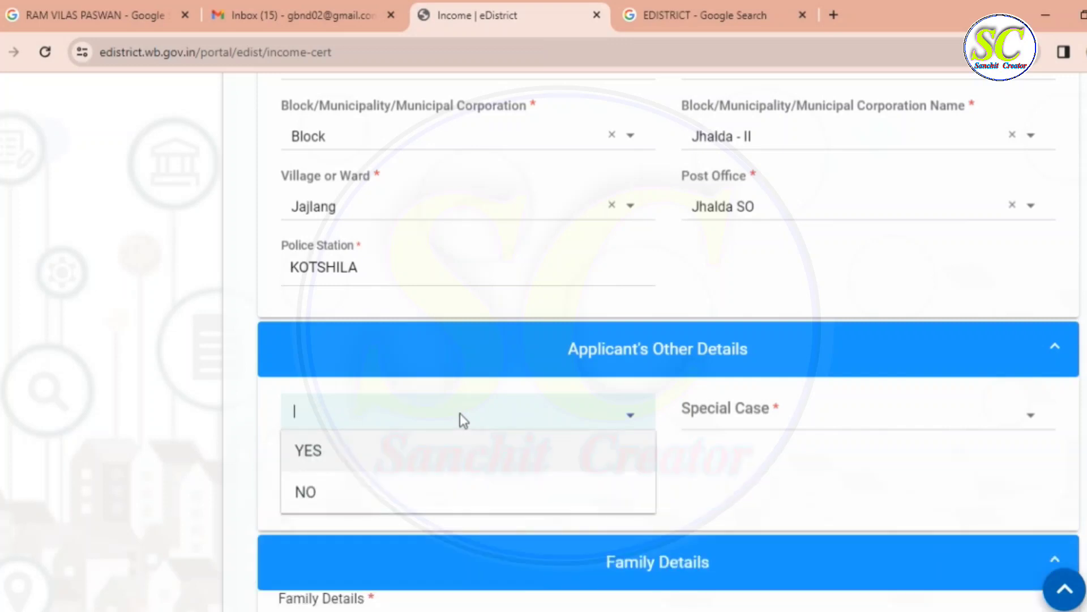
left_click(175, 376)
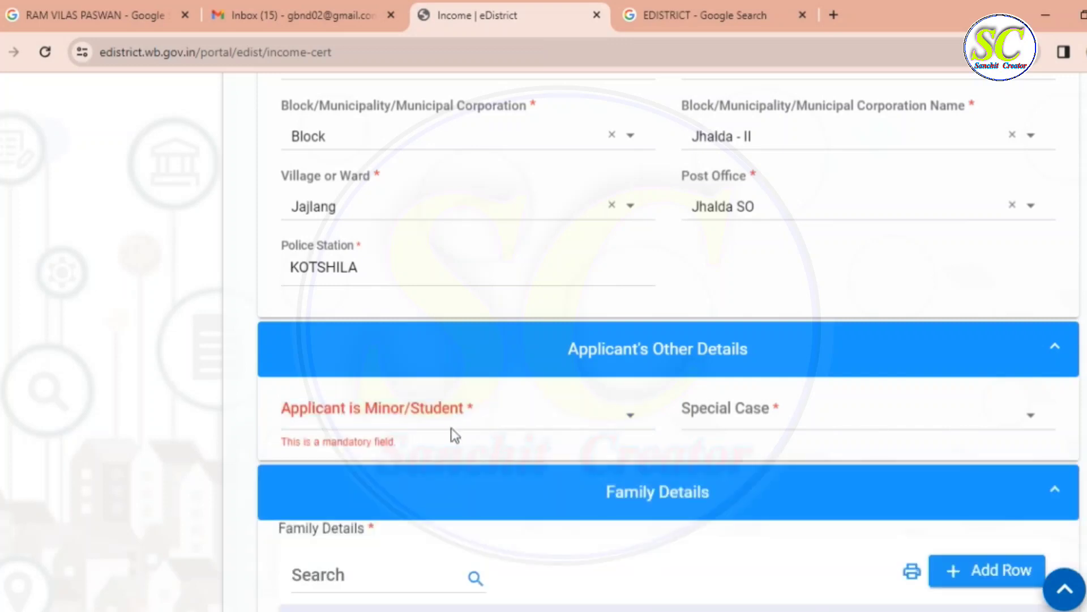
left_click(460, 416)
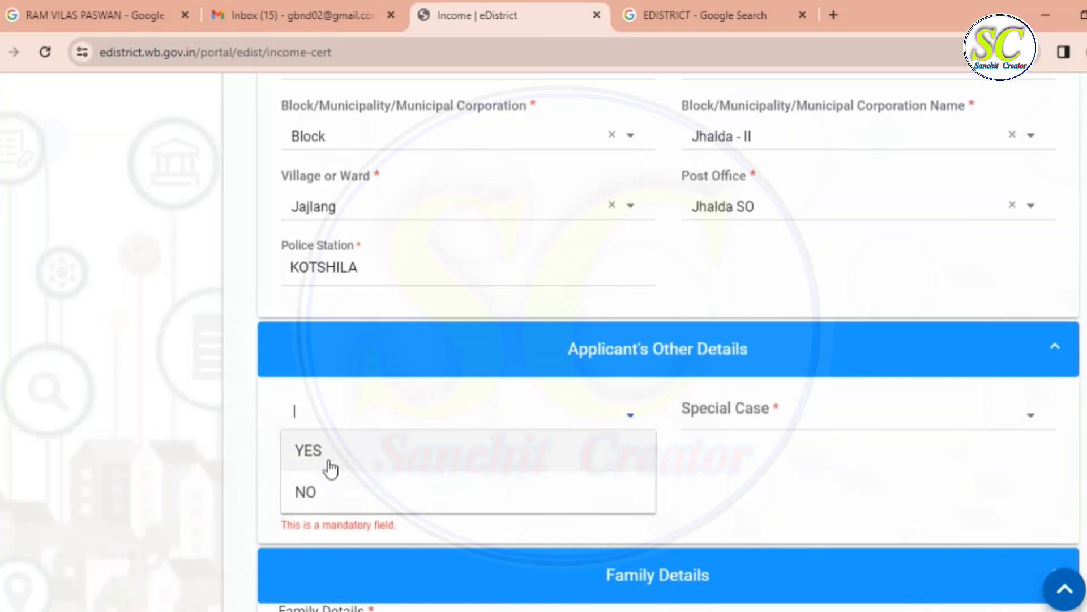
left_click(297, 462)
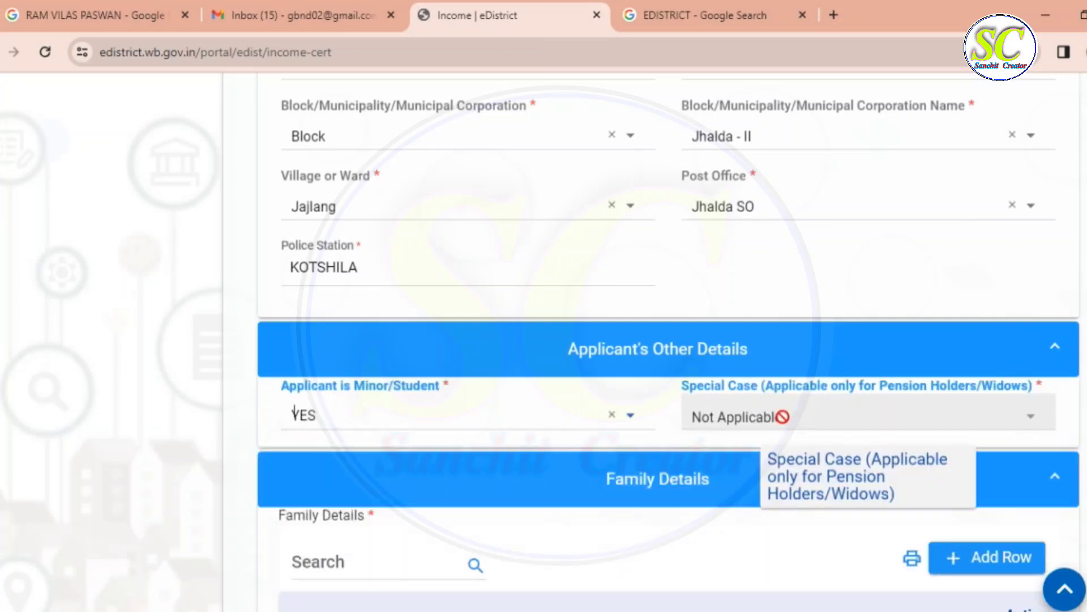
left_click(512, 428)
left_click(315, 495)
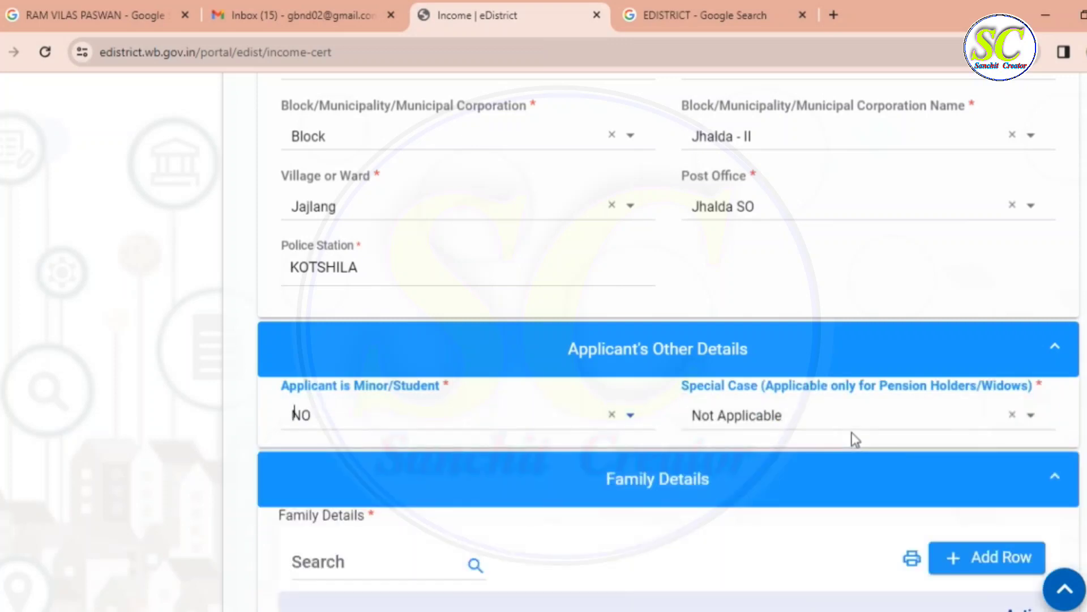
left_click(831, 422)
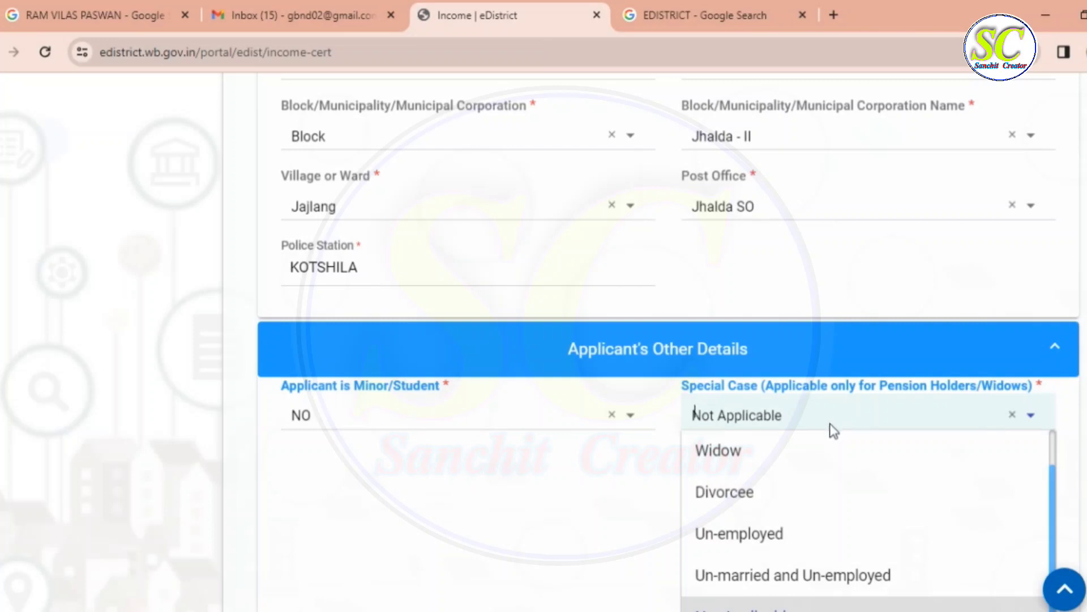
left_click(654, 492)
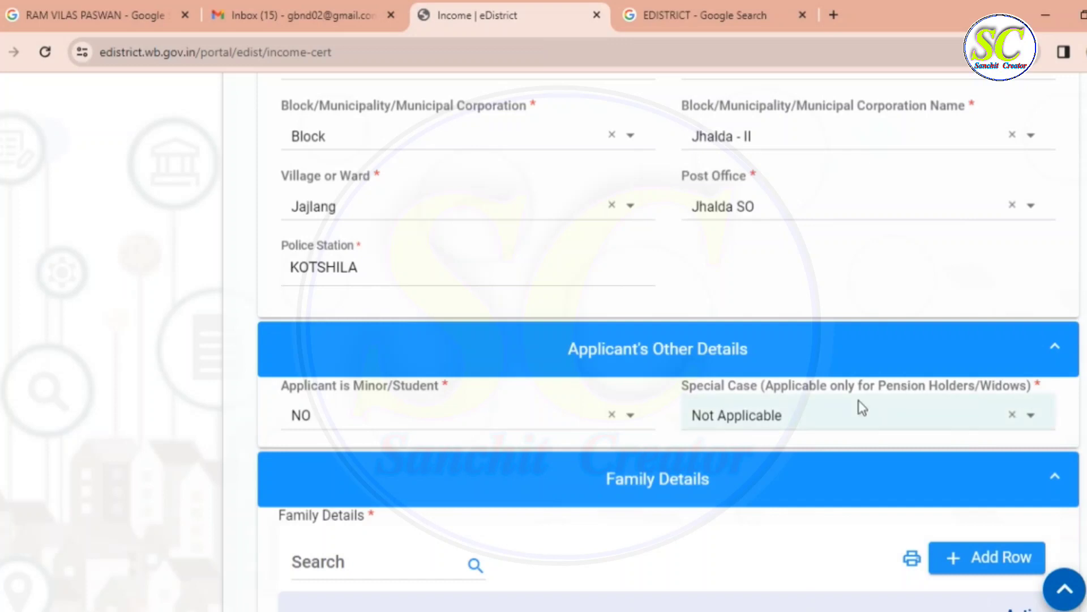
scroll(670, 473, "down", 3)
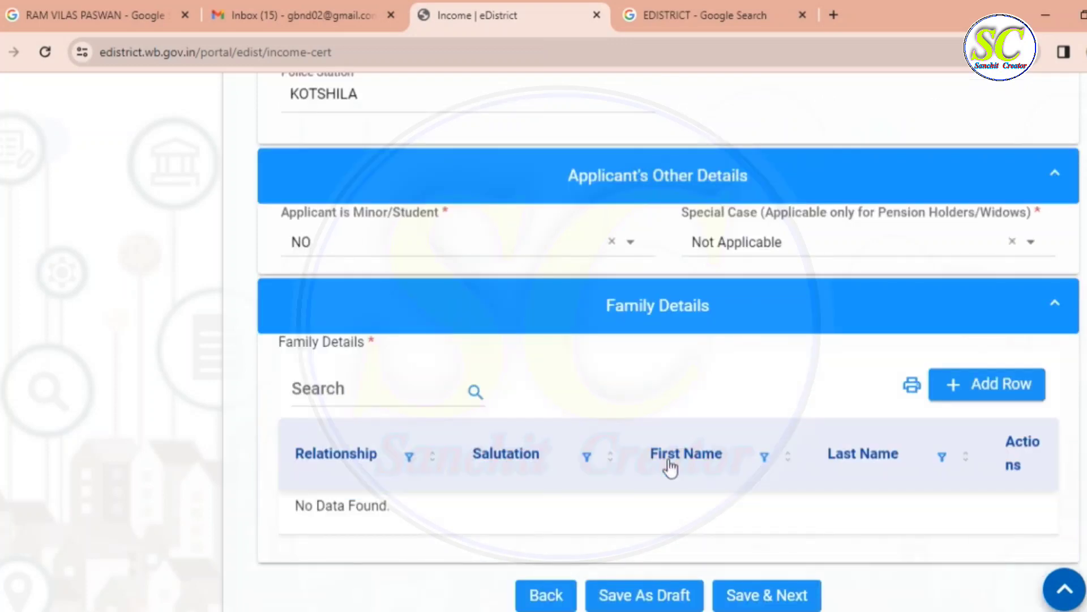
Add a new row to the Family Details table and acknowledge the note
scroll(668, 467, "down", 2)
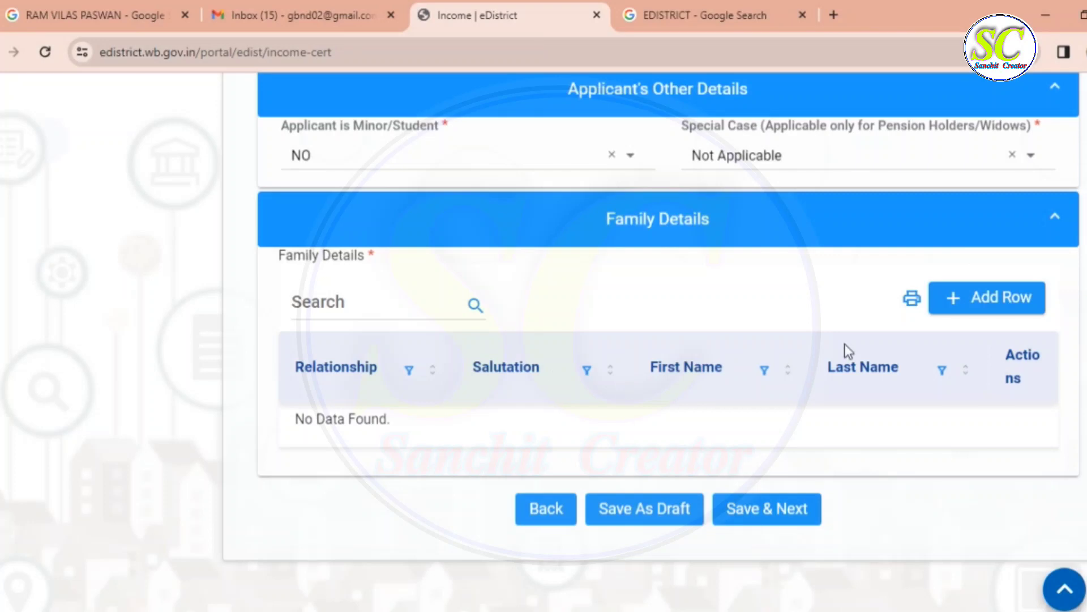
left_click(986, 304)
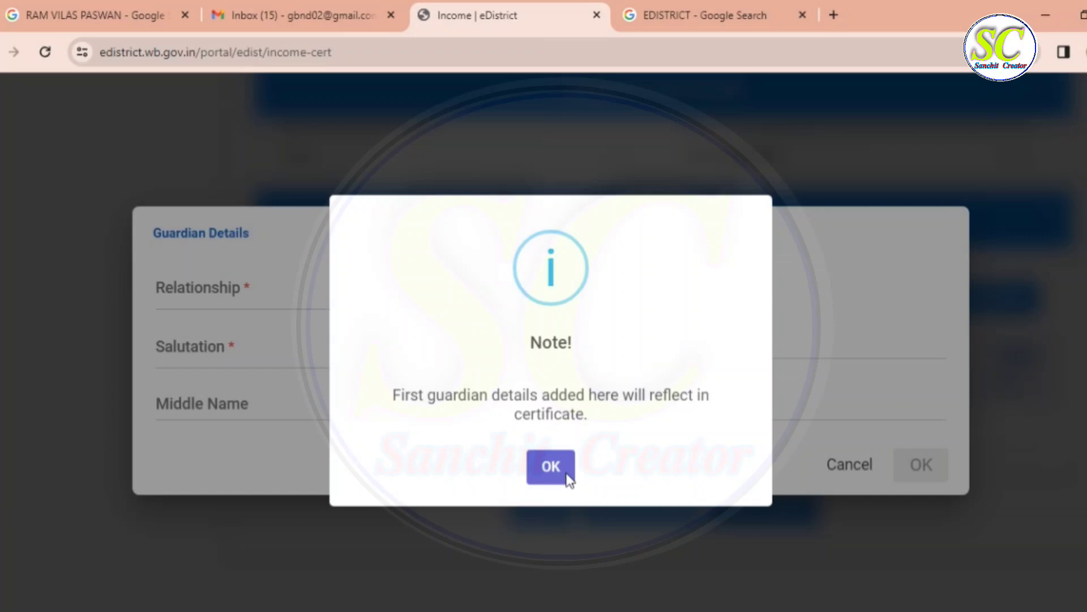
left_click(566, 478)
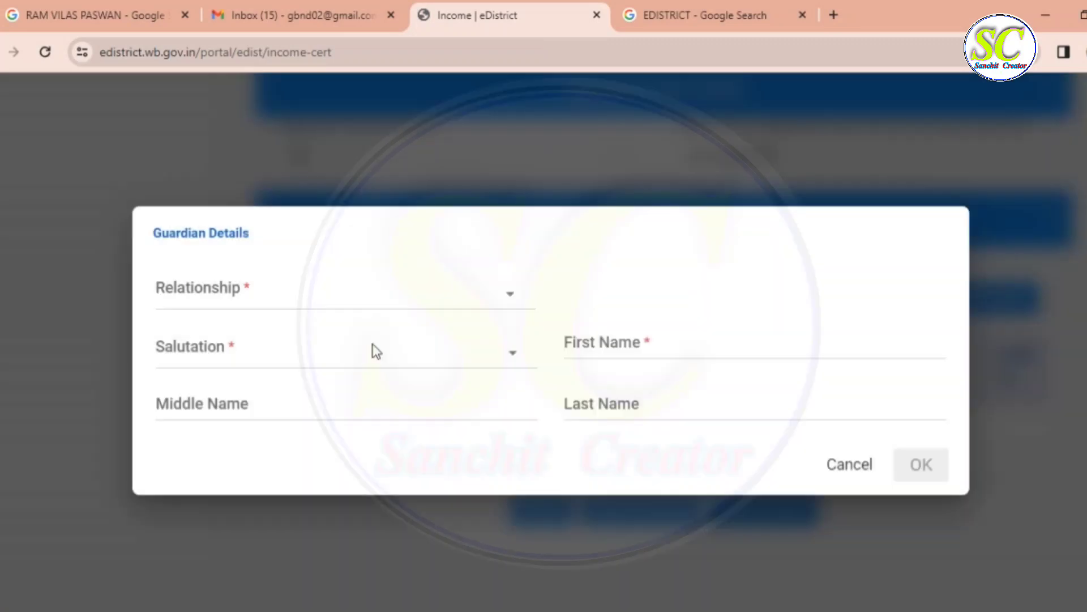
Enter the applicant's father with salutation Mr., his first and last name, and add him
left_click(310, 298)
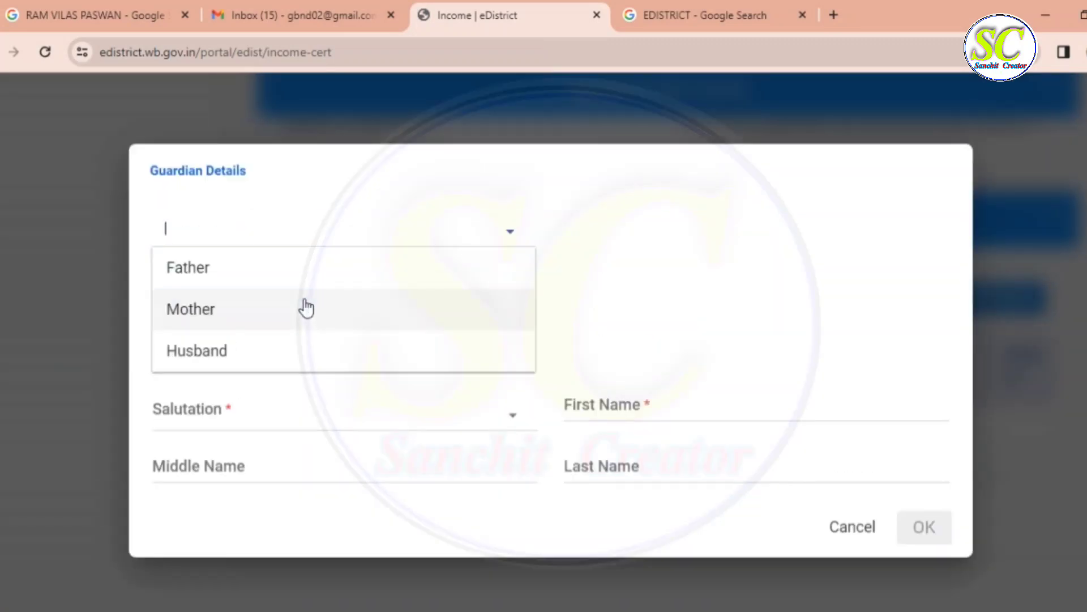
left_click(218, 275)
left_click(267, 359)
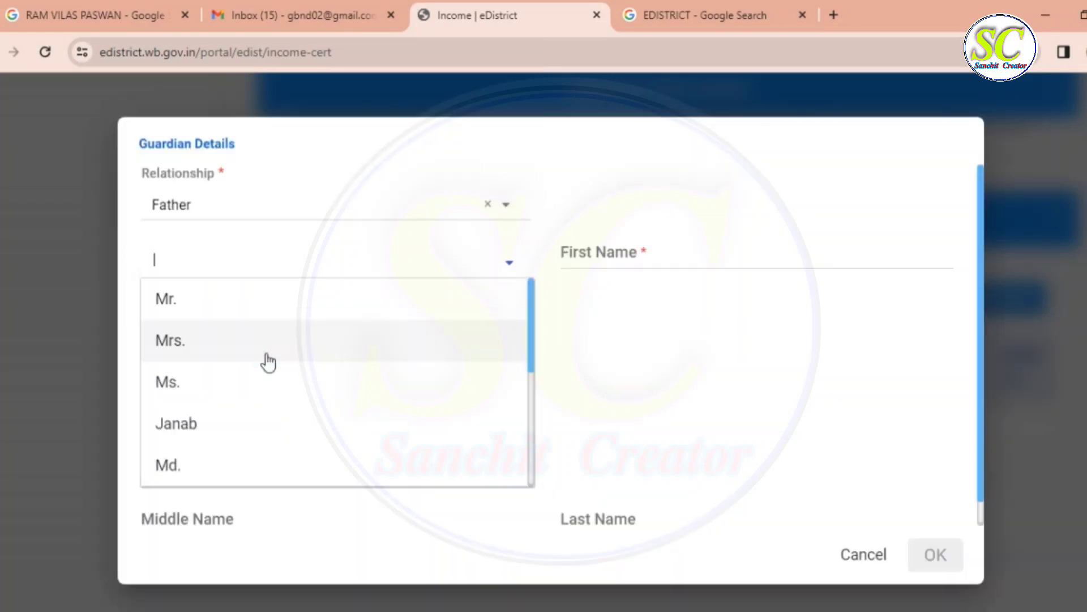
left_click(206, 306)
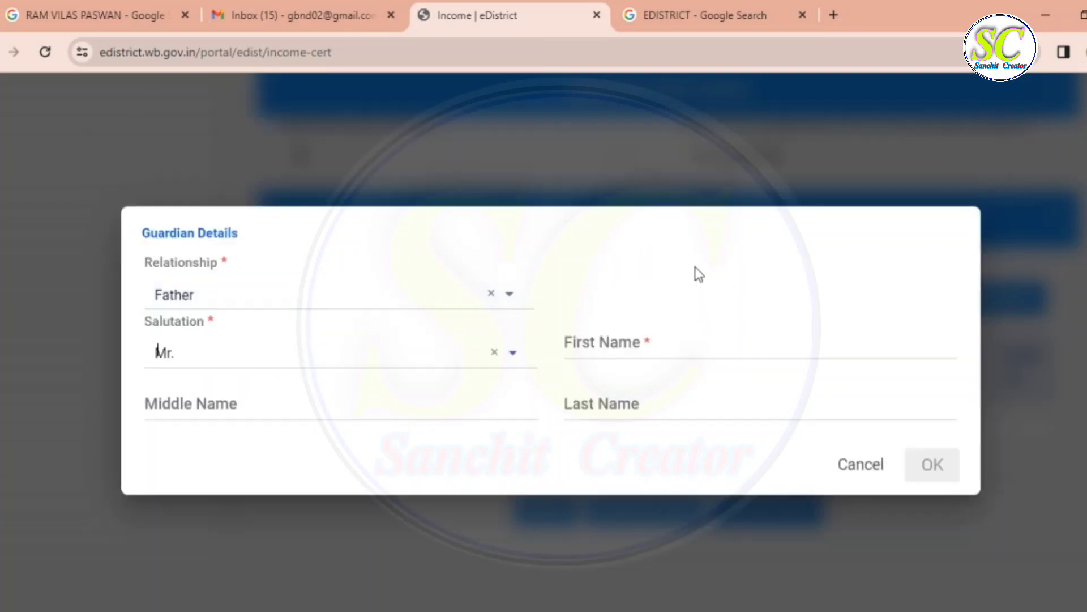
left_click(659, 356)
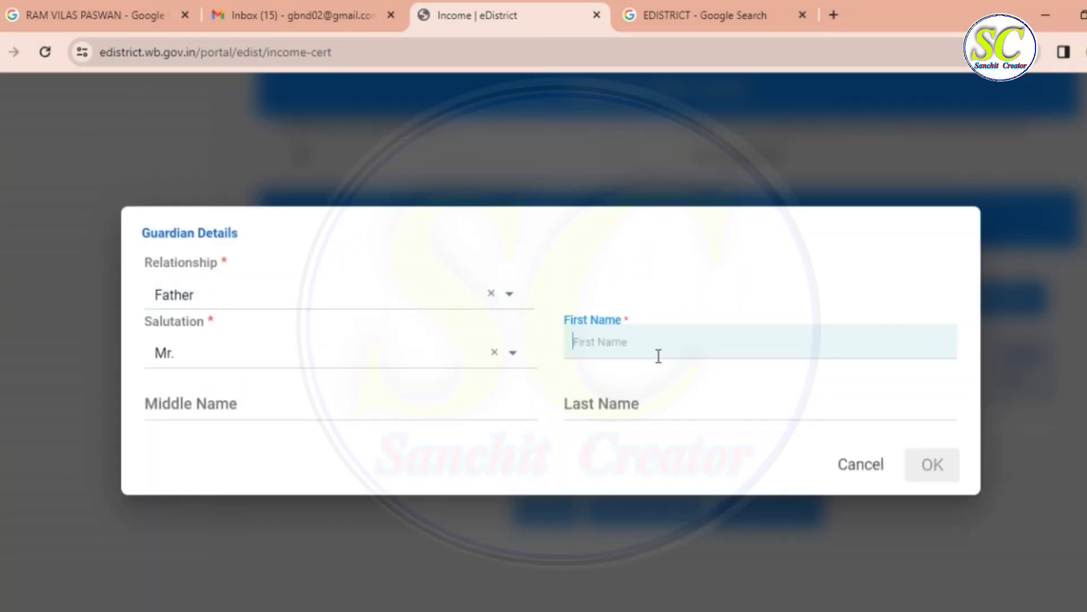
key("Tab")
key("Tab")
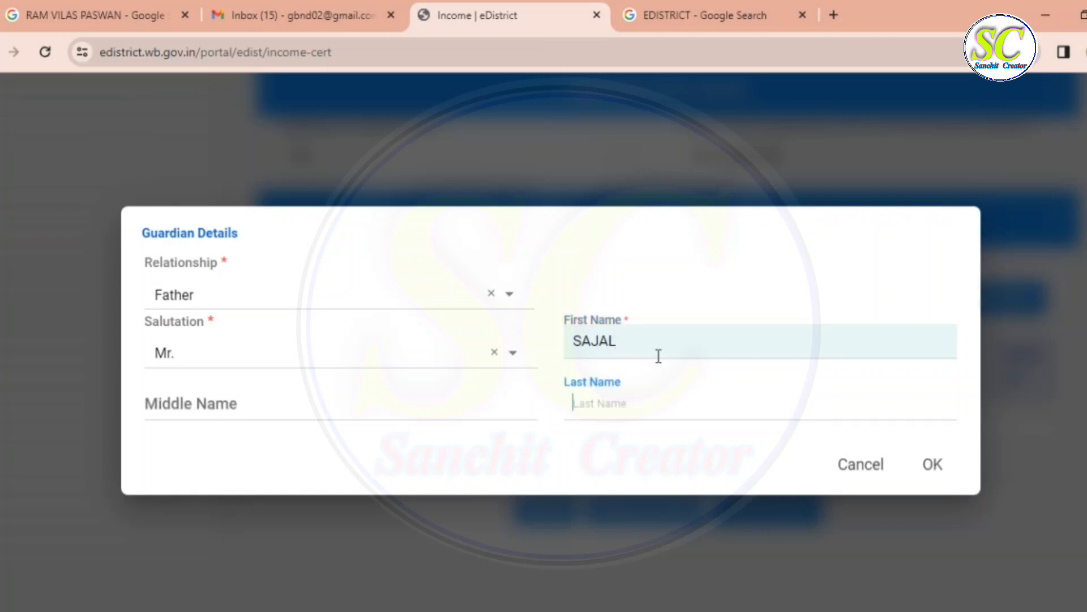
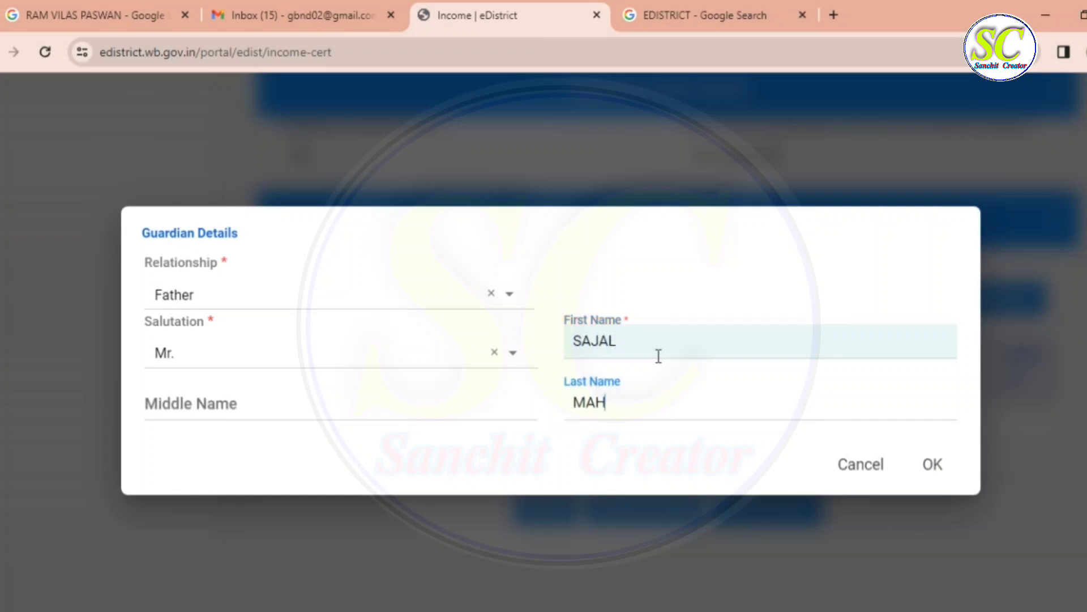
left_click(935, 464)
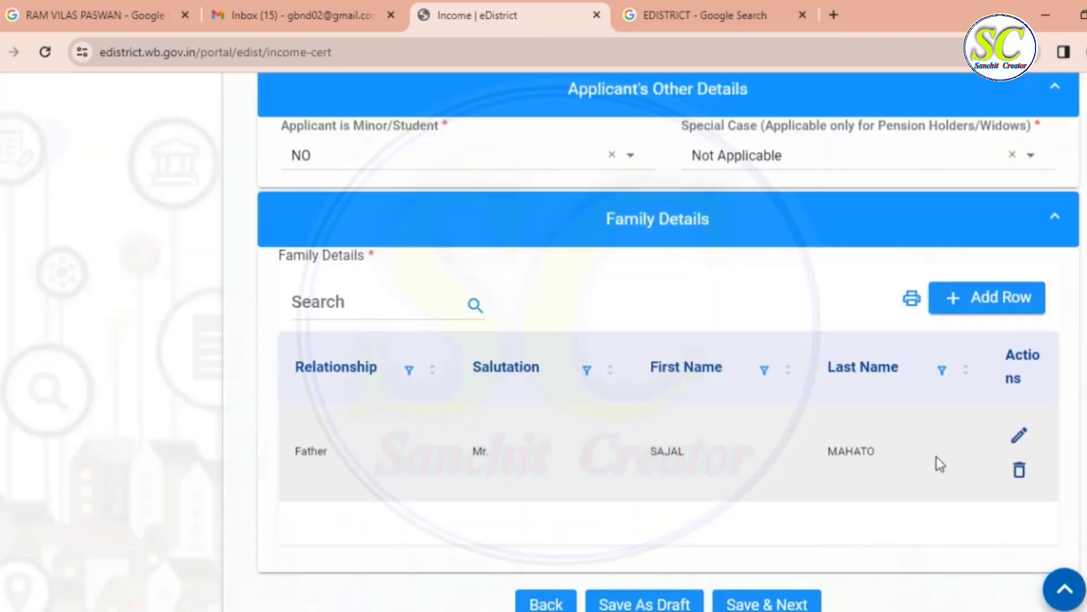
scroll(833, 495, "down", 3)
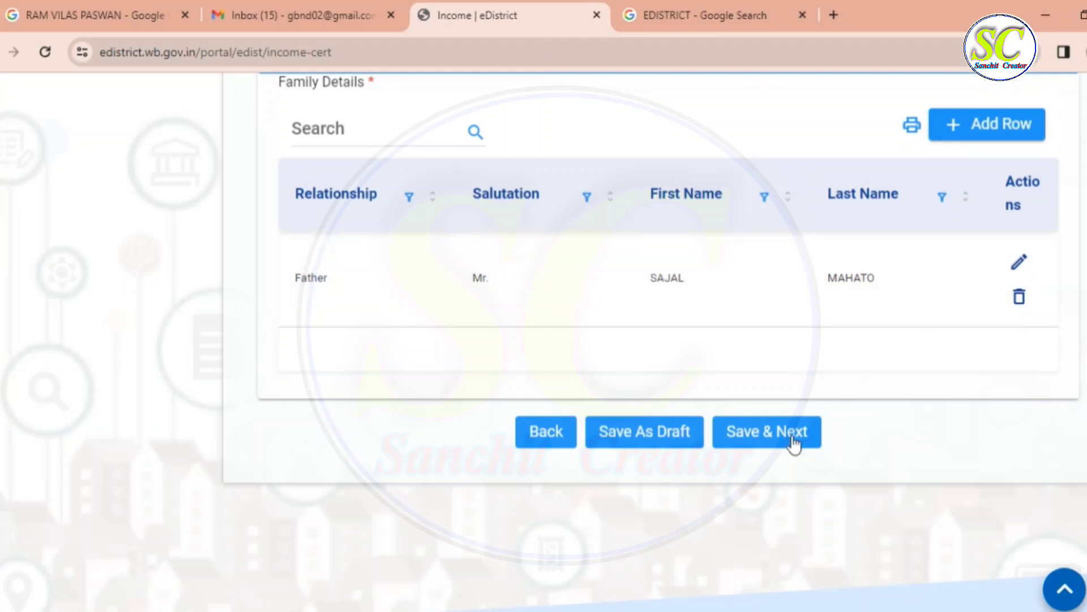
Move to Income Details, confirm monthly income 6000, choose reason Other, and save
left_click(793, 444)
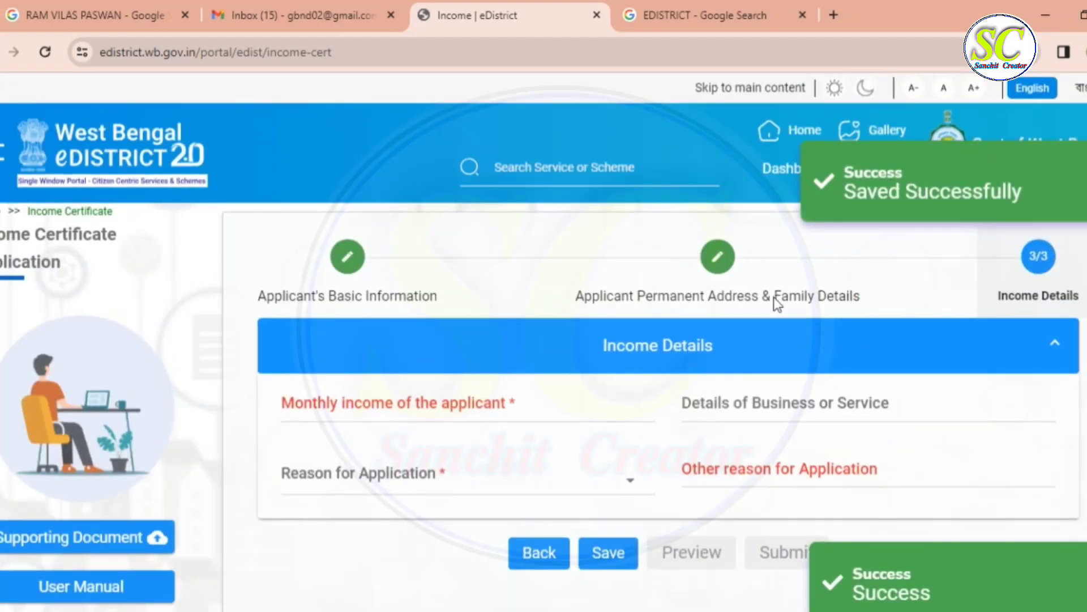
scroll(774, 298, "down", 2)
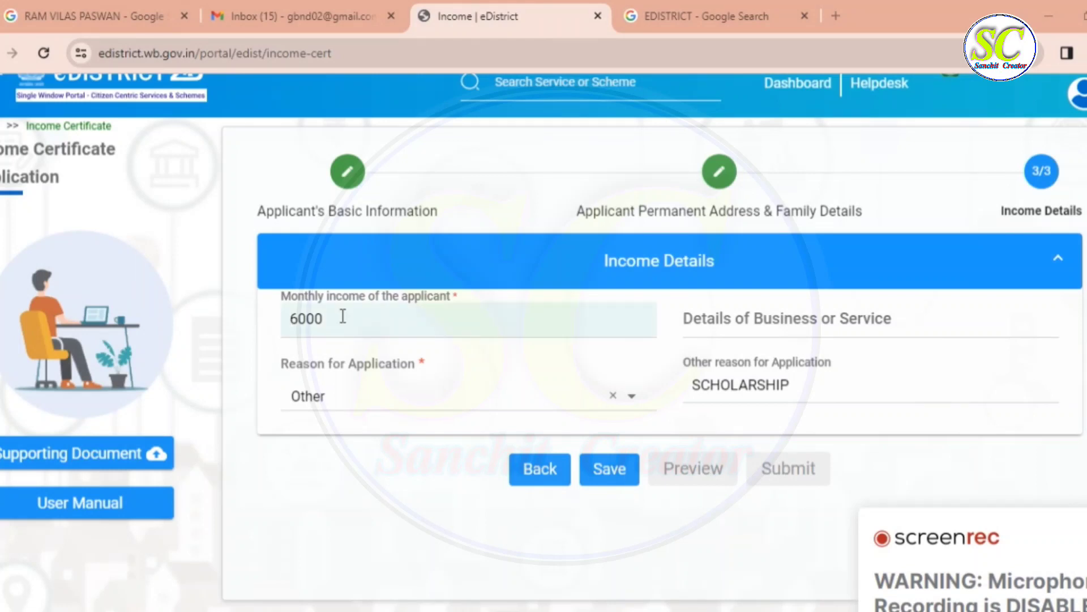
left_click_drag(317, 316, 243, 326)
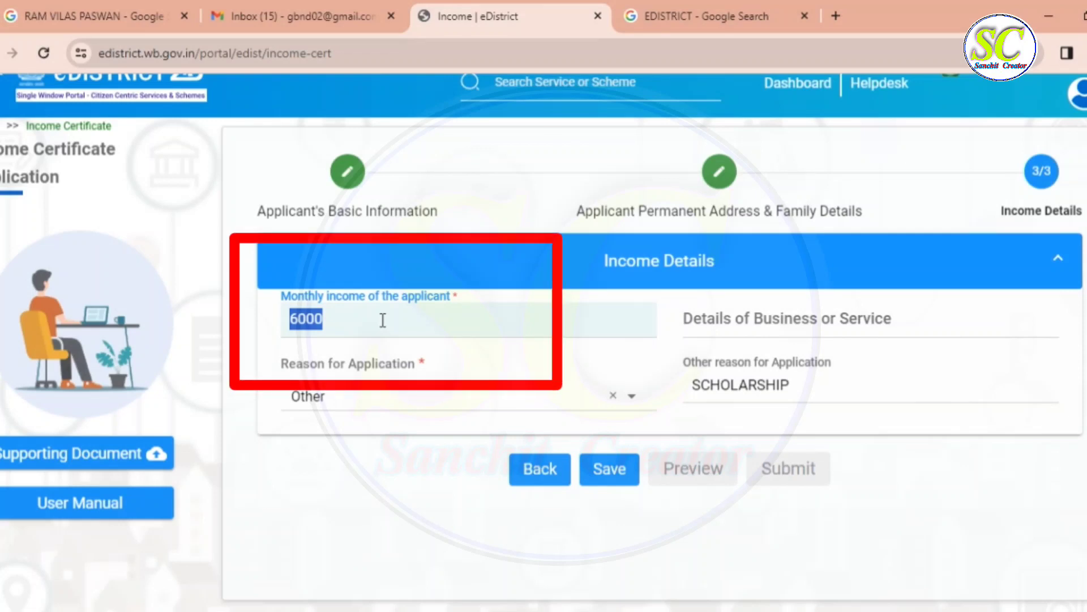
left_click(383, 320)
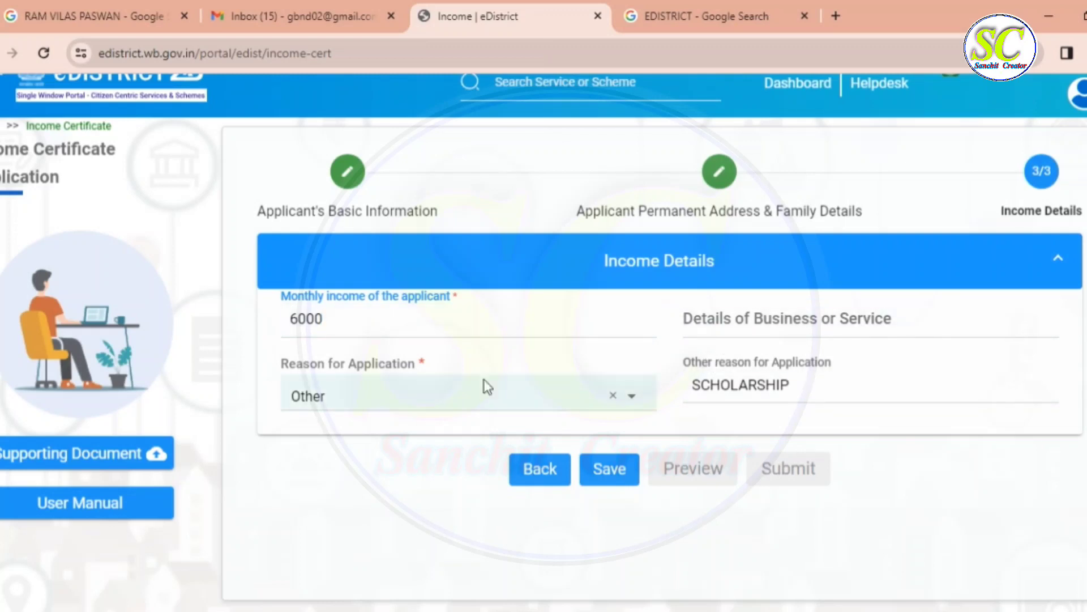
left_click(385, 397)
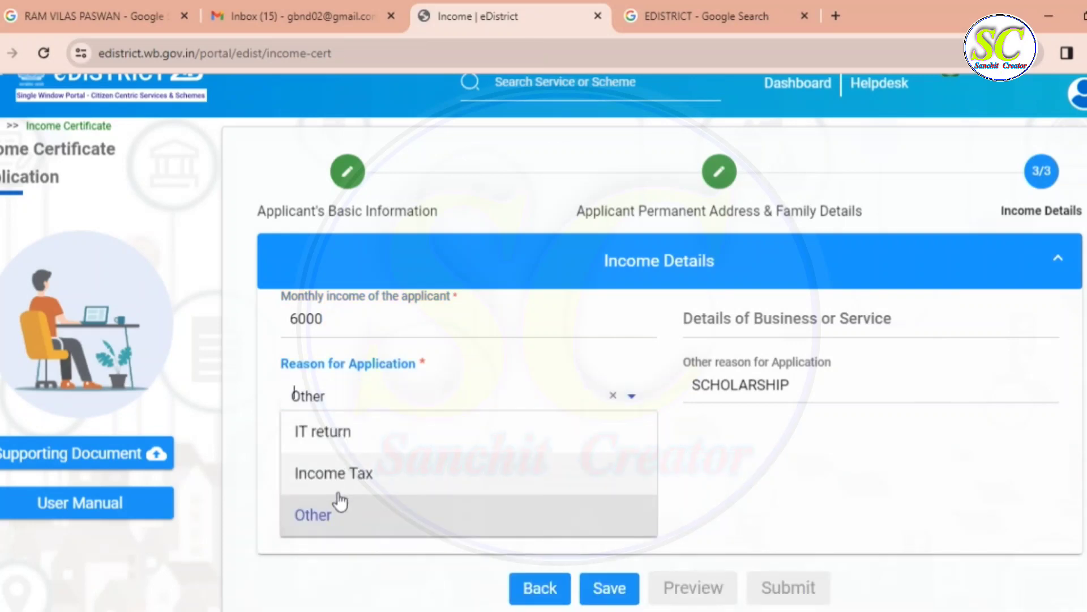
left_click(324, 518)
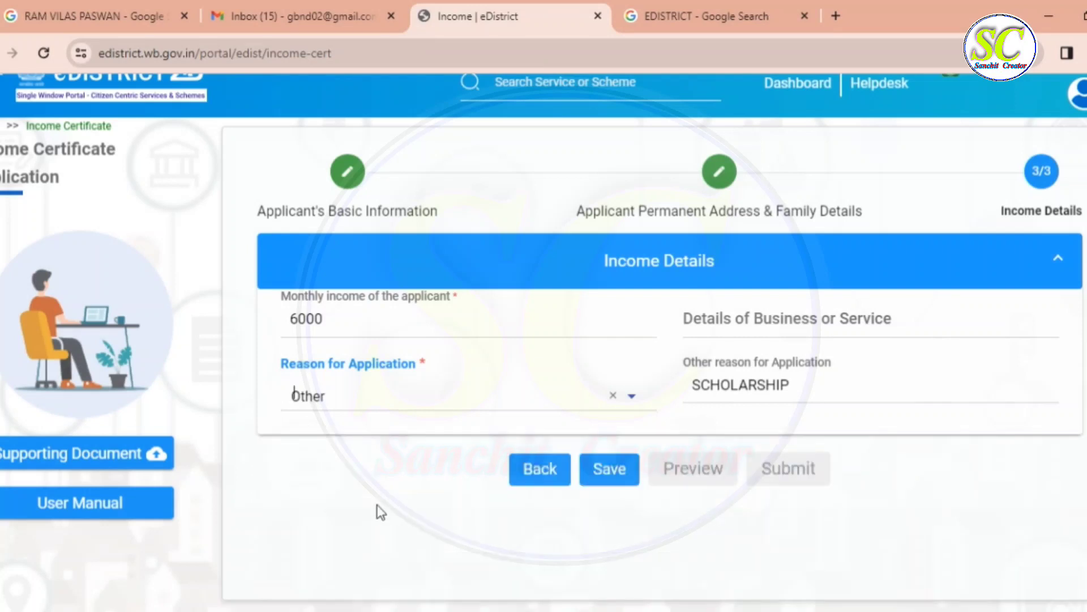
left_click(613, 473)
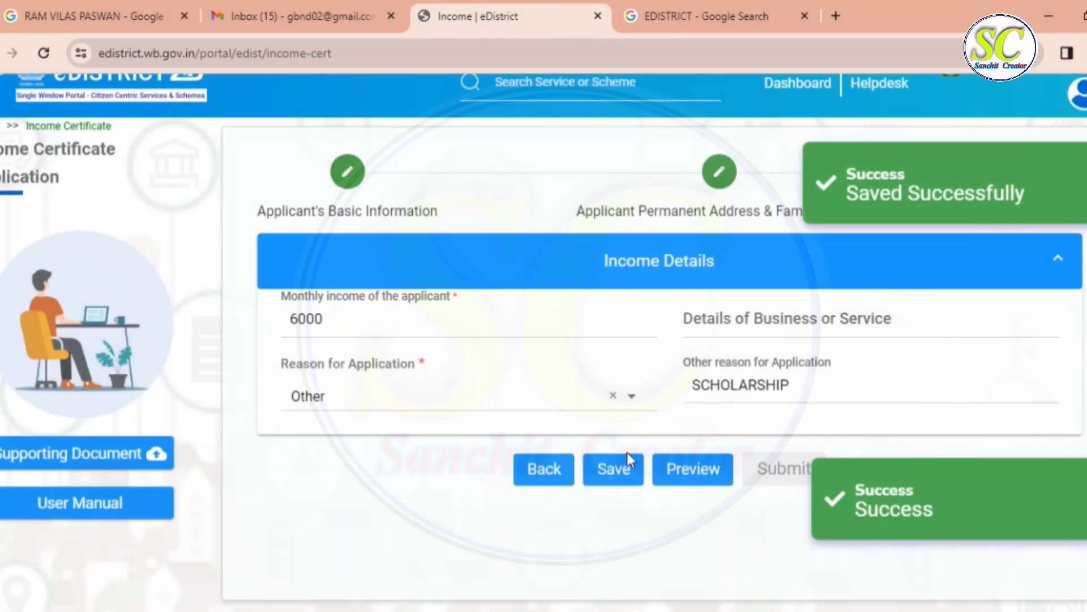
Review the PDF preview of the filled application, then close it
left_click(690, 470)
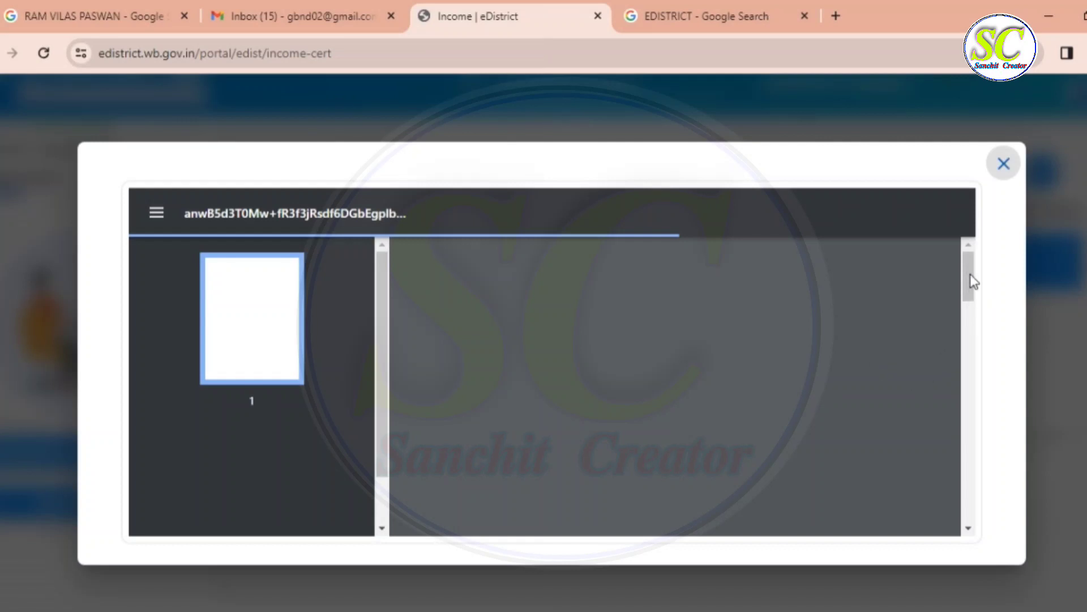
left_click(1011, 166)
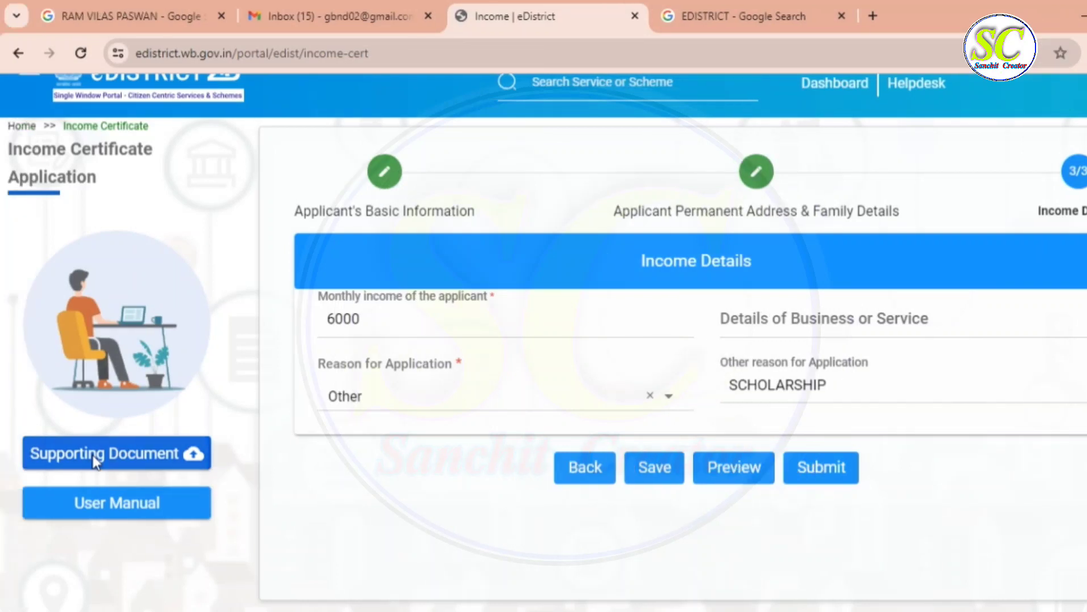
Attach adhaar.jpg as Residential Proof, plus the photograph and income proof, and accept the declaration
left_click(94, 460)
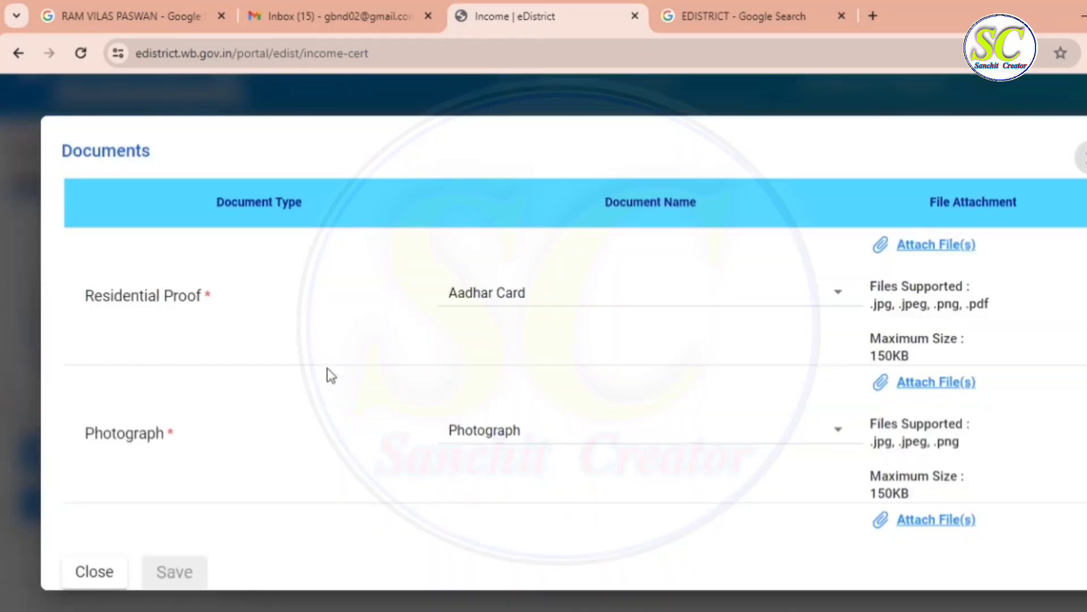
scroll(593, 432, "down", 2)
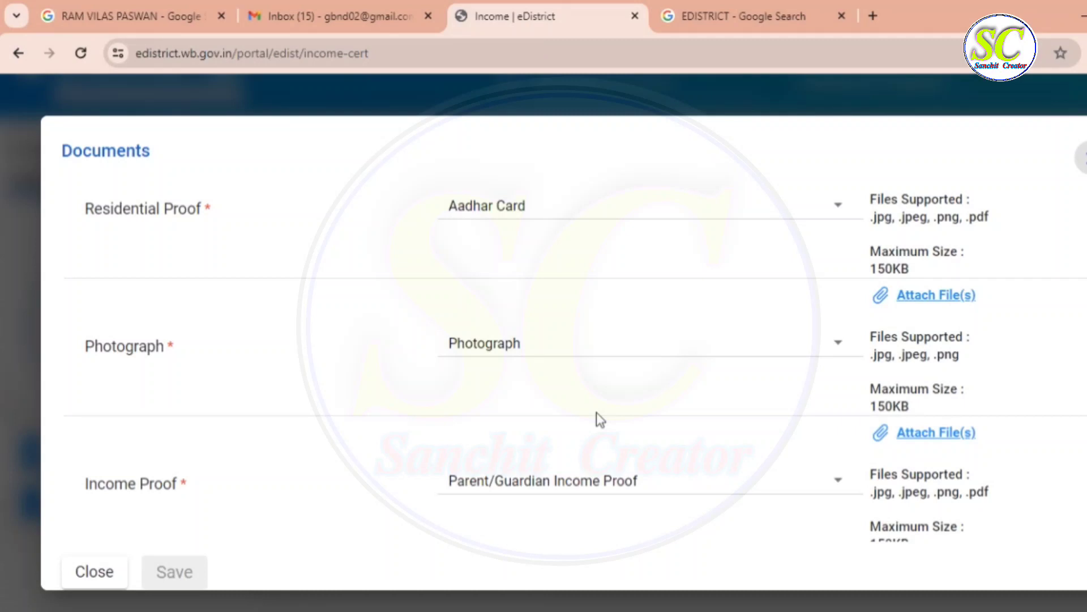
scroll(597, 413, "down", 2)
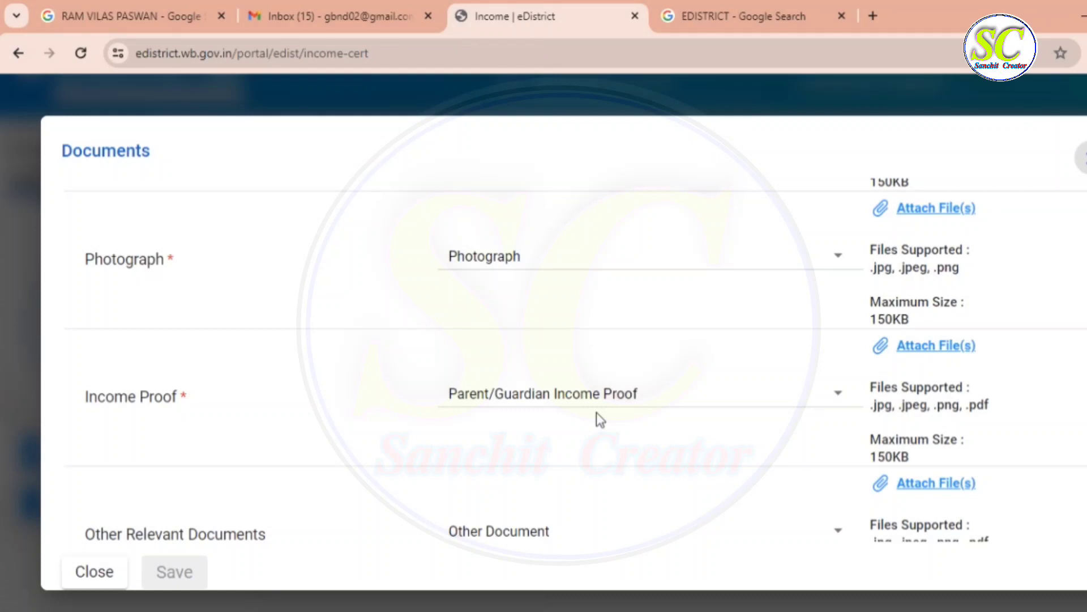
scroll(596, 412, "down", 2)
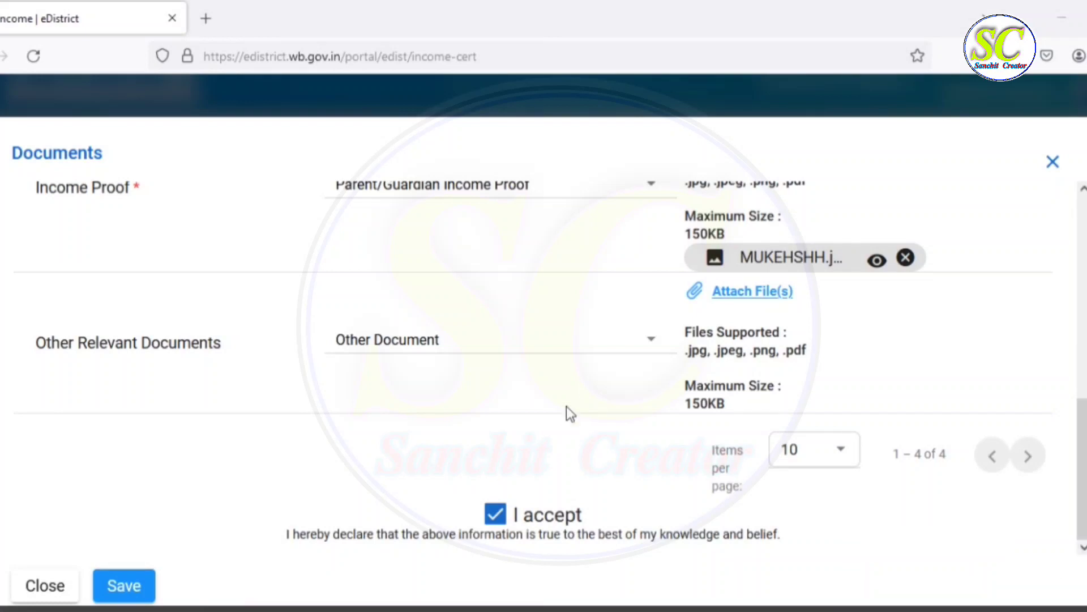
scroll(566, 406, "up", 8)
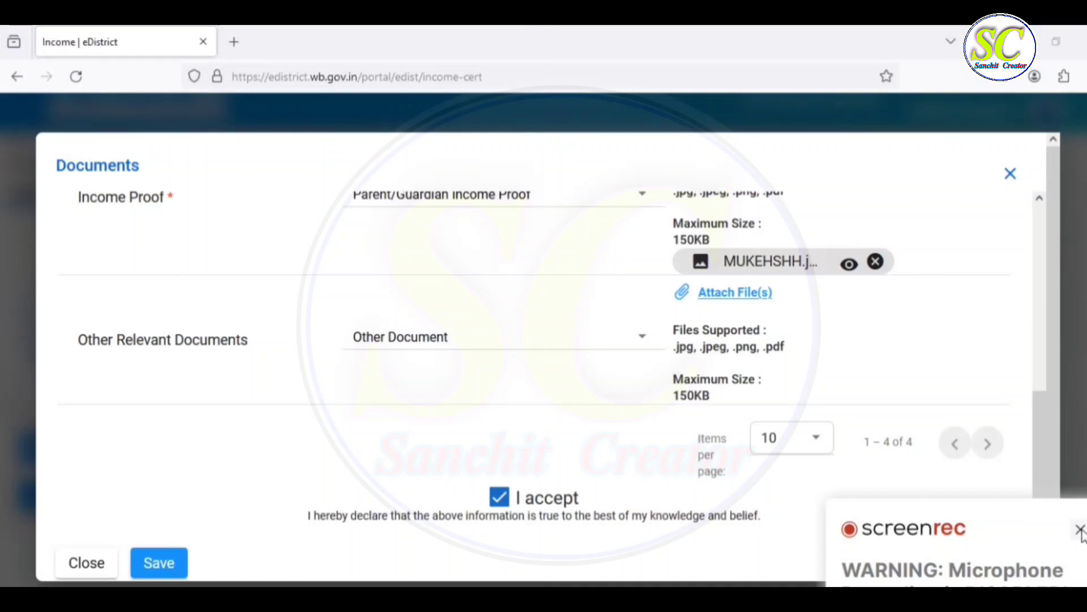
left_click(1080, 531)
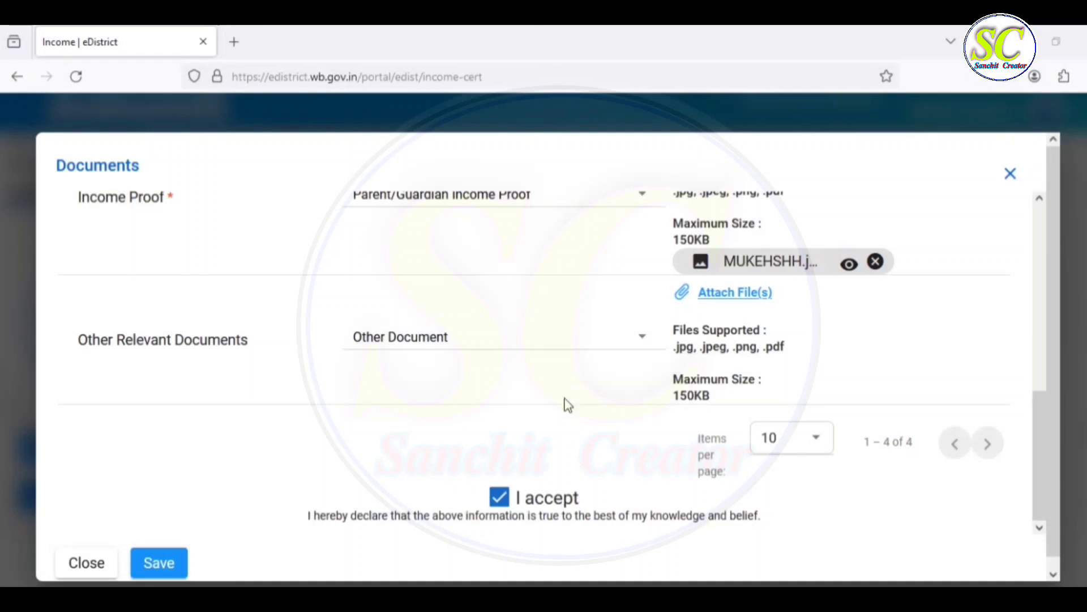
scroll(568, 403, "up", 6)
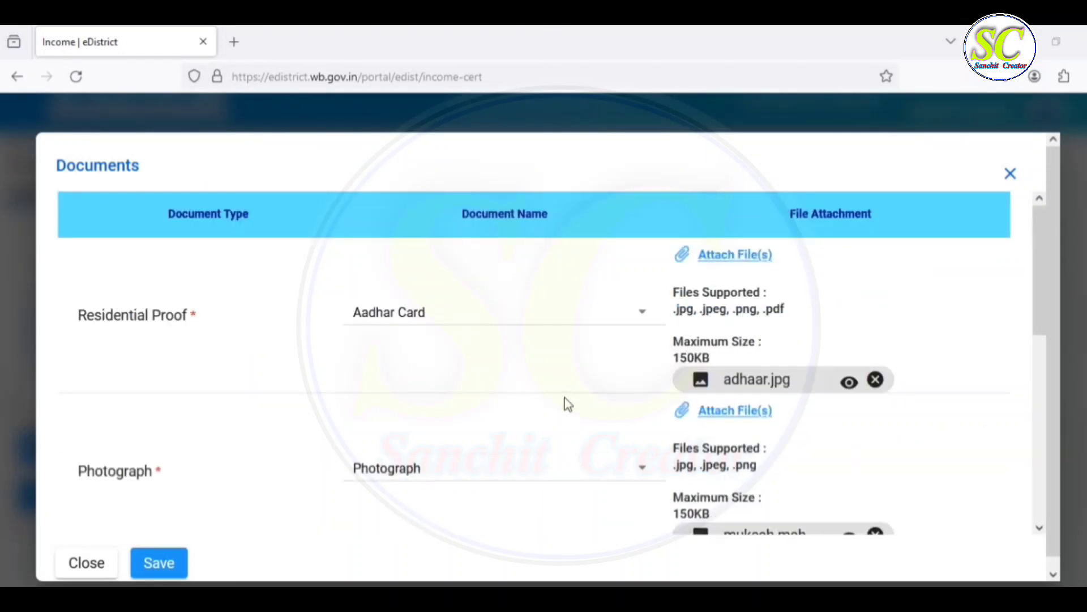
scroll(568, 404, "down", 2)
scroll(568, 404, "down", 2)
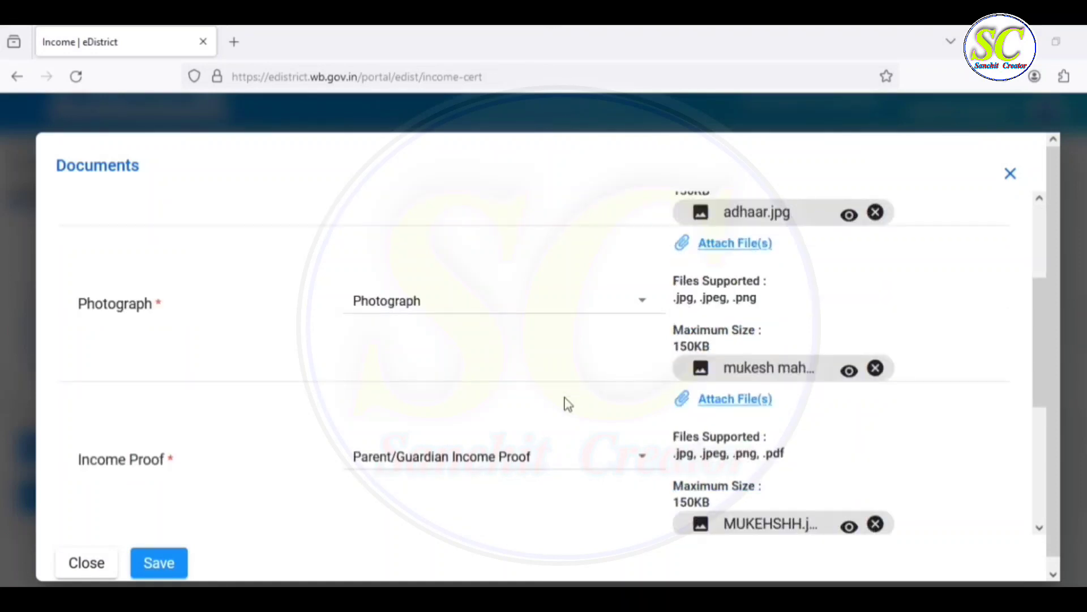
scroll(568, 404, "down", 2)
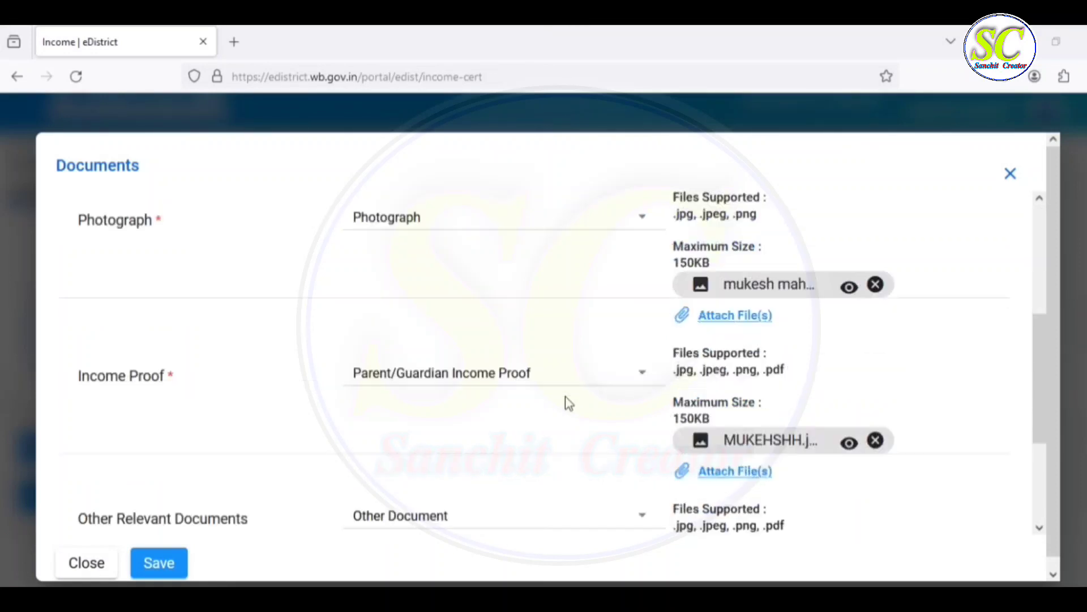
scroll(569, 413, "down", 1)
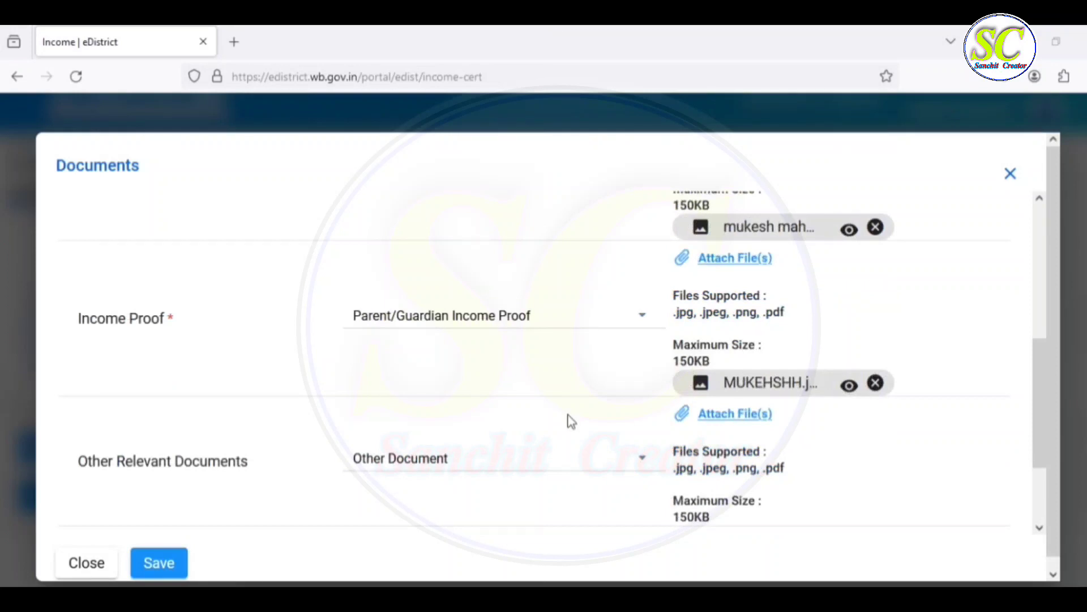
scroll(570, 422, "down", 2)
scroll(788, 474, "down", 1)
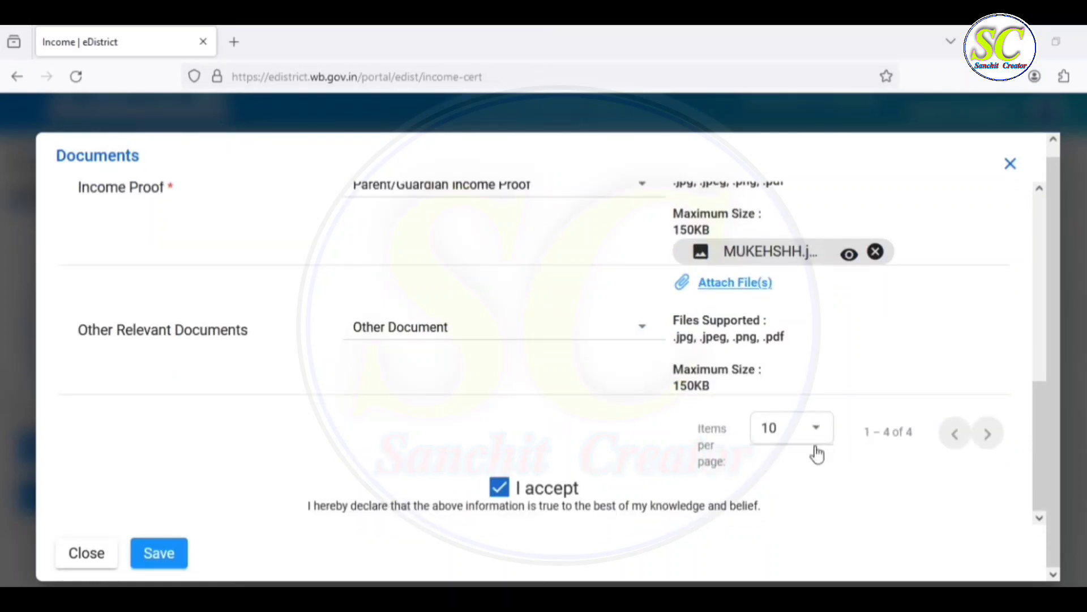
Save the attached documents and submit the Income Certificate application
left_click(150, 554)
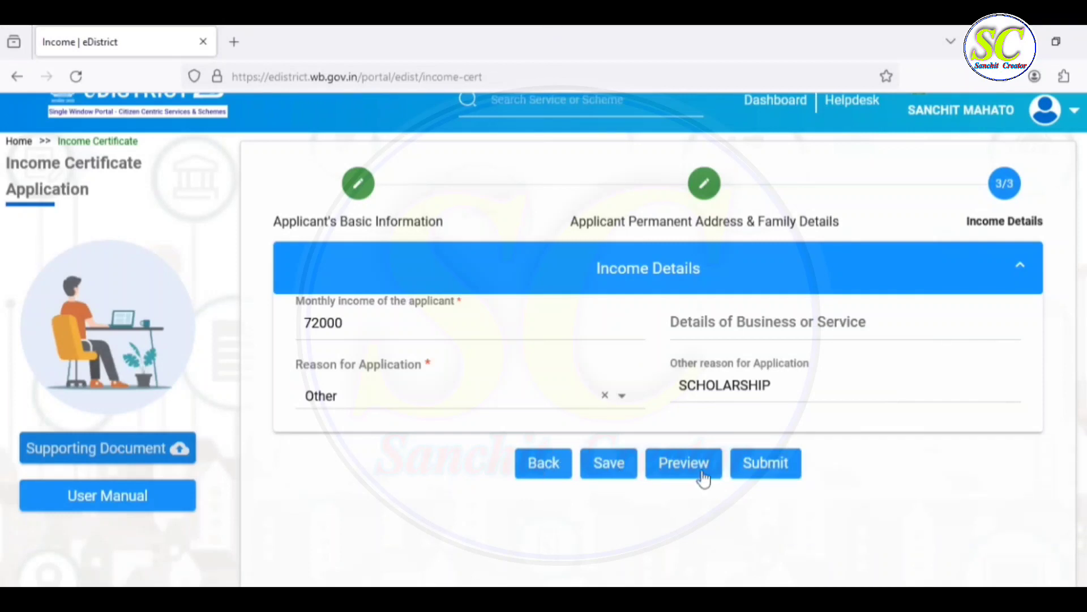
left_click(768, 469)
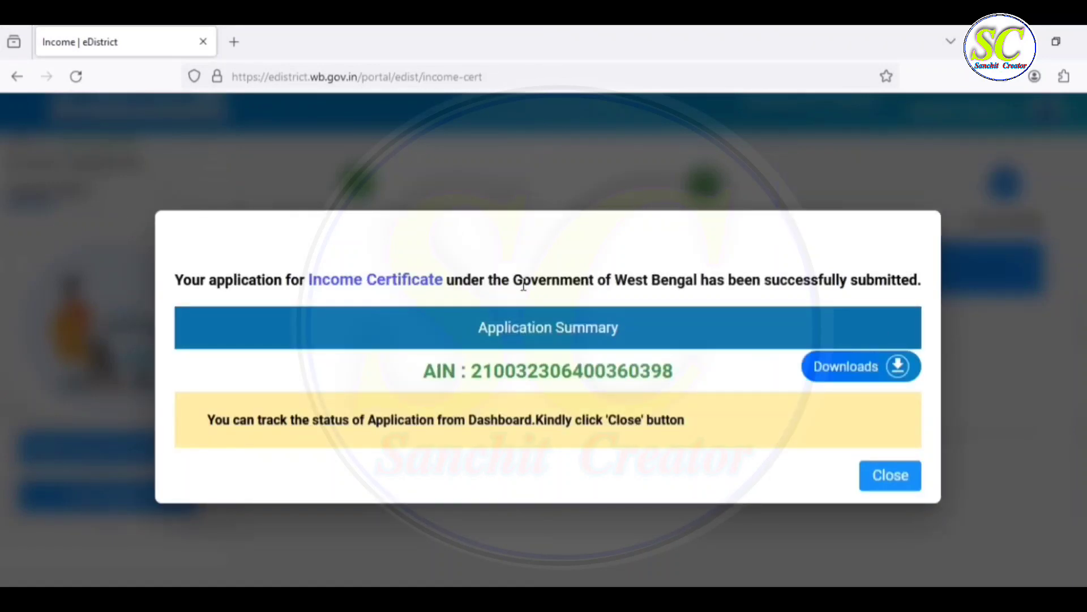
Download the application acknowledgement and view the downloaded file in its browser tab
left_click(850, 367)
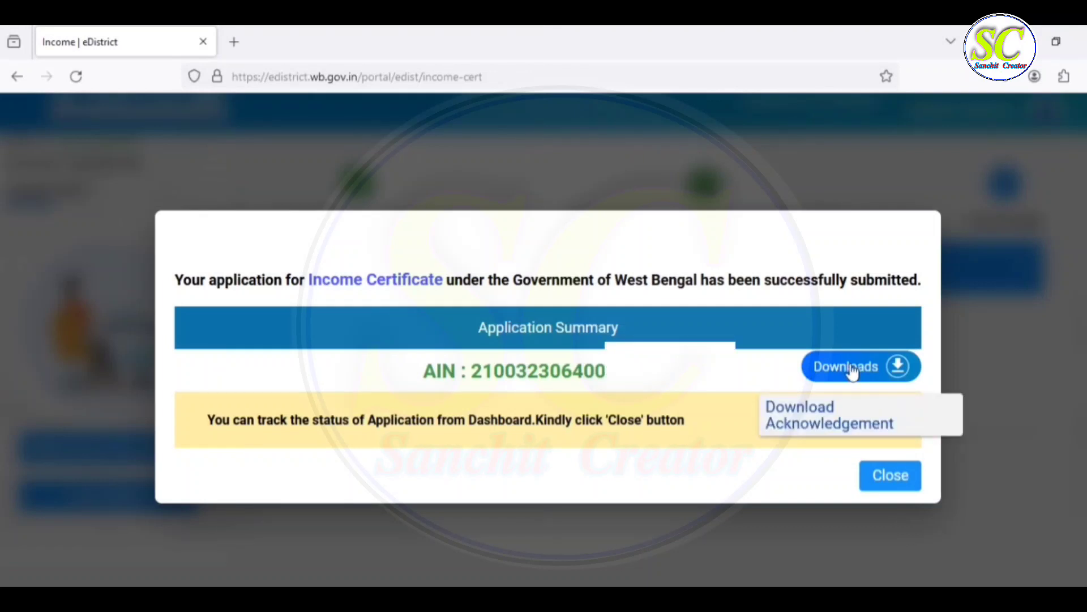
left_click(852, 369)
left_click(861, 375)
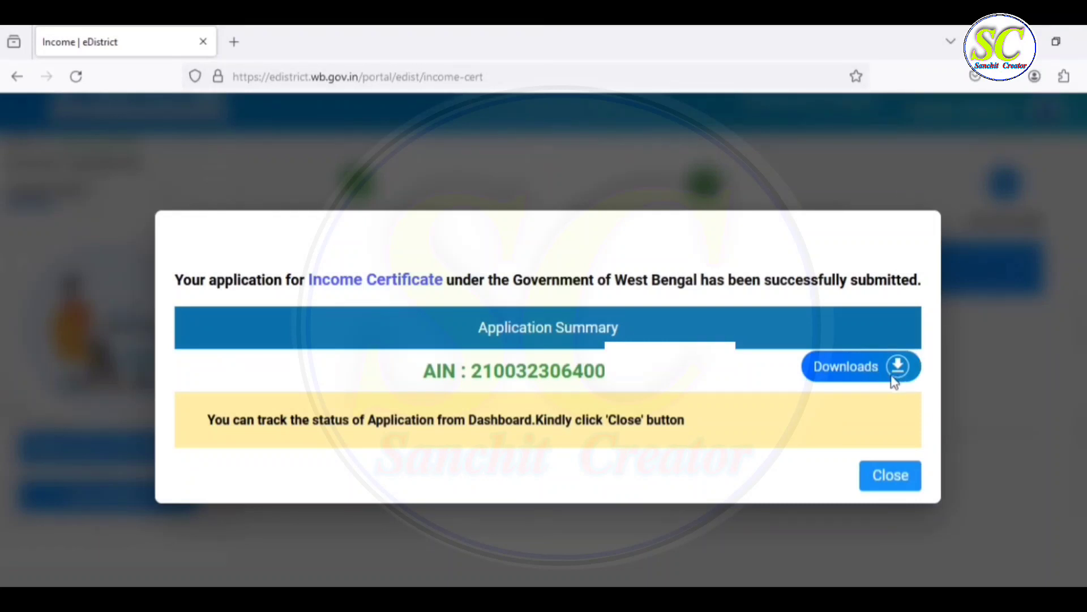
left_click(897, 368)
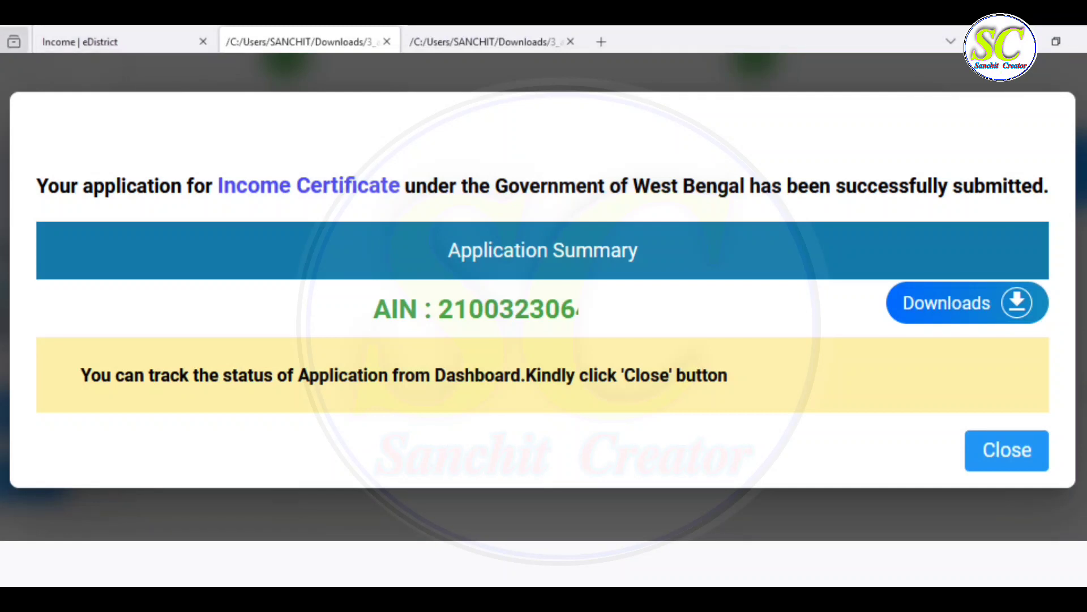
left_click(134, 45)
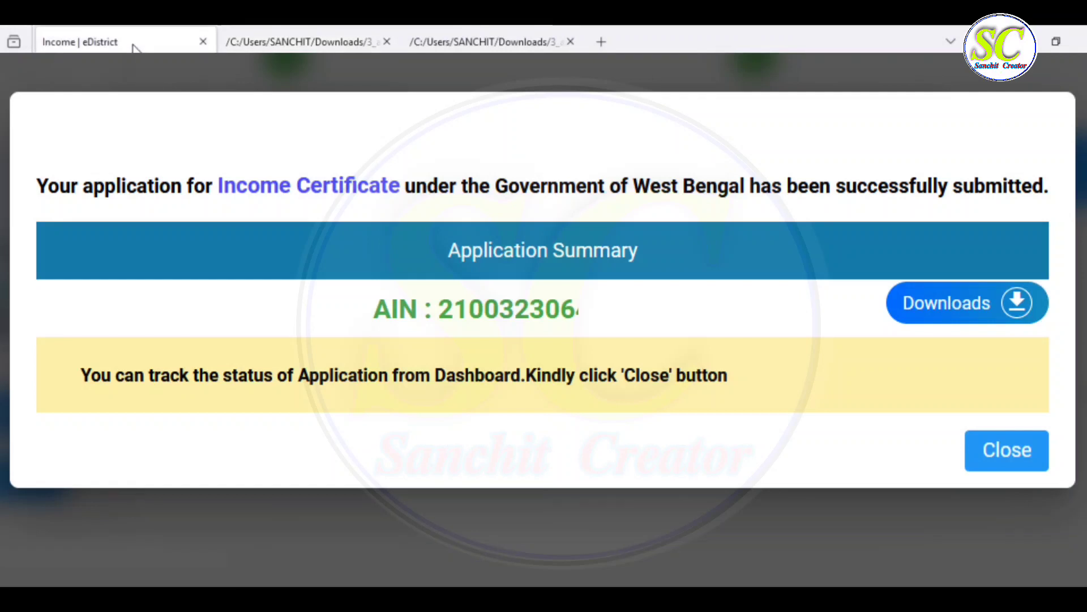
left_click(277, 45)
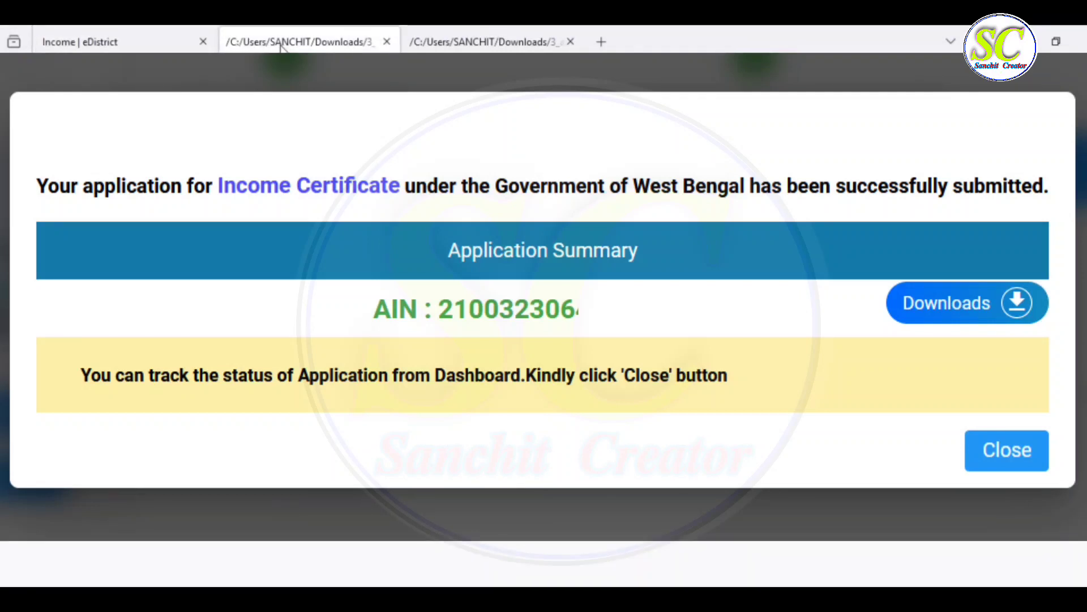